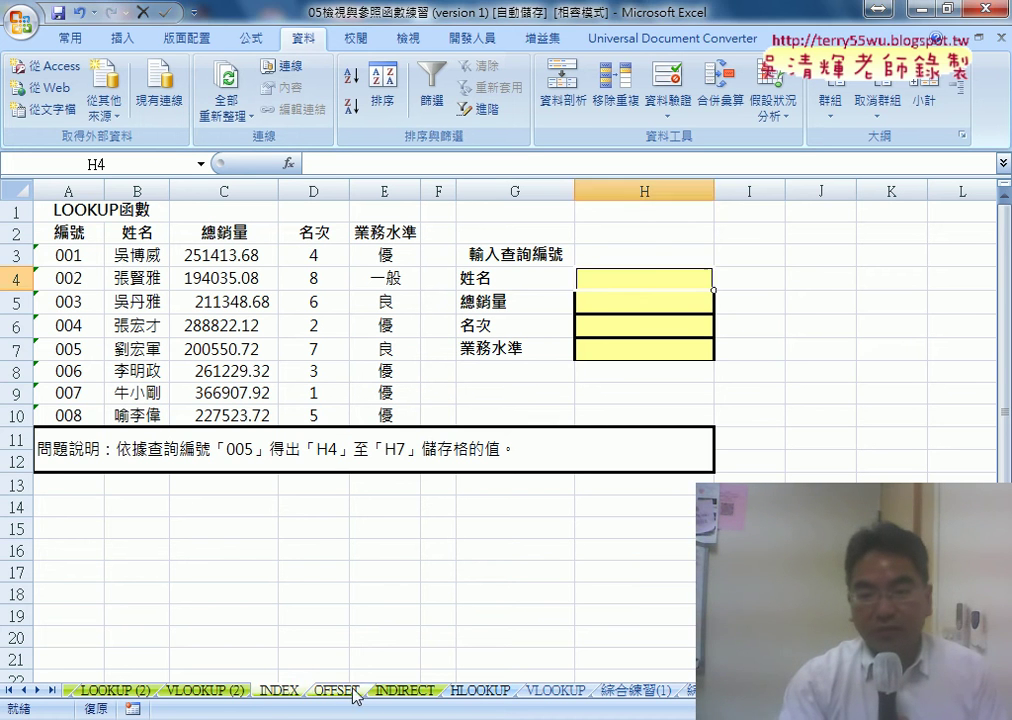
Step: Return to the INDEX sheet and select cell H4 for the name formula
{"action": "left_click", "coordinate": [348, 690]}
{"action": "left_click", "coordinate": [403, 693]}
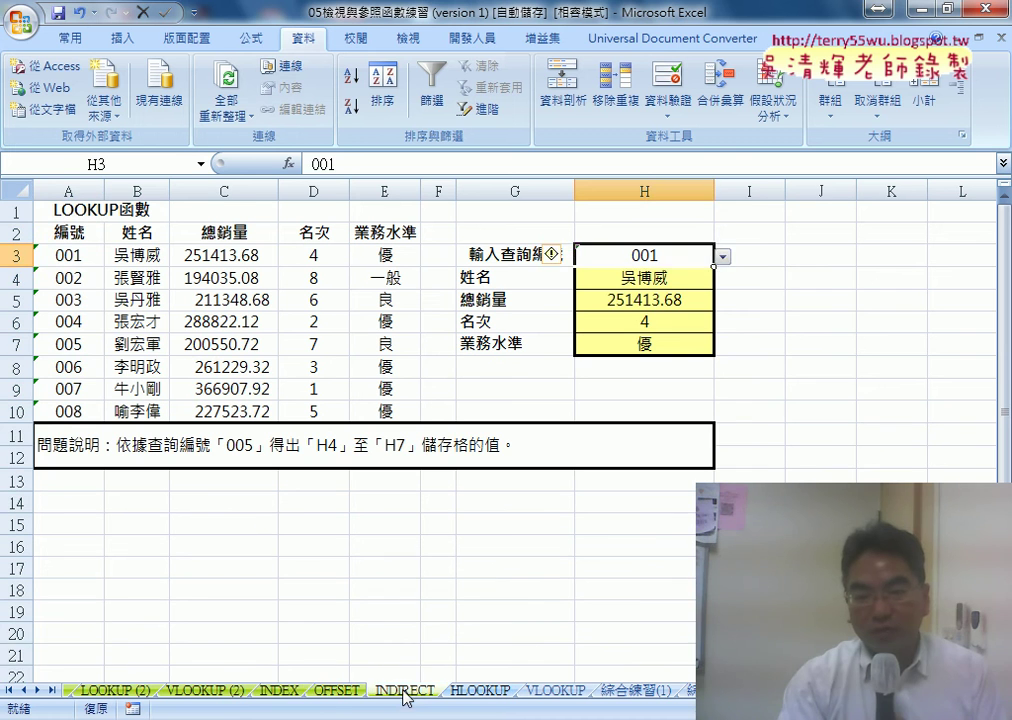
{"action": "left_click", "coordinate": [276, 692]}
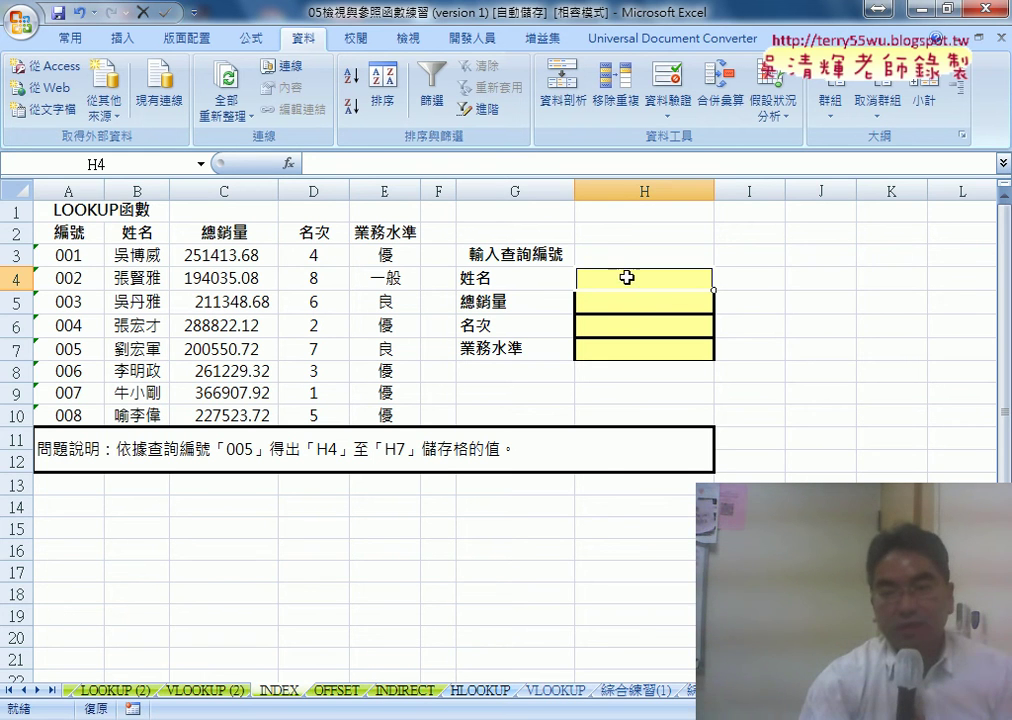
{"action": "left_click", "coordinate": [652, 310]}
{"action": "left_click", "coordinate": [637, 281]}
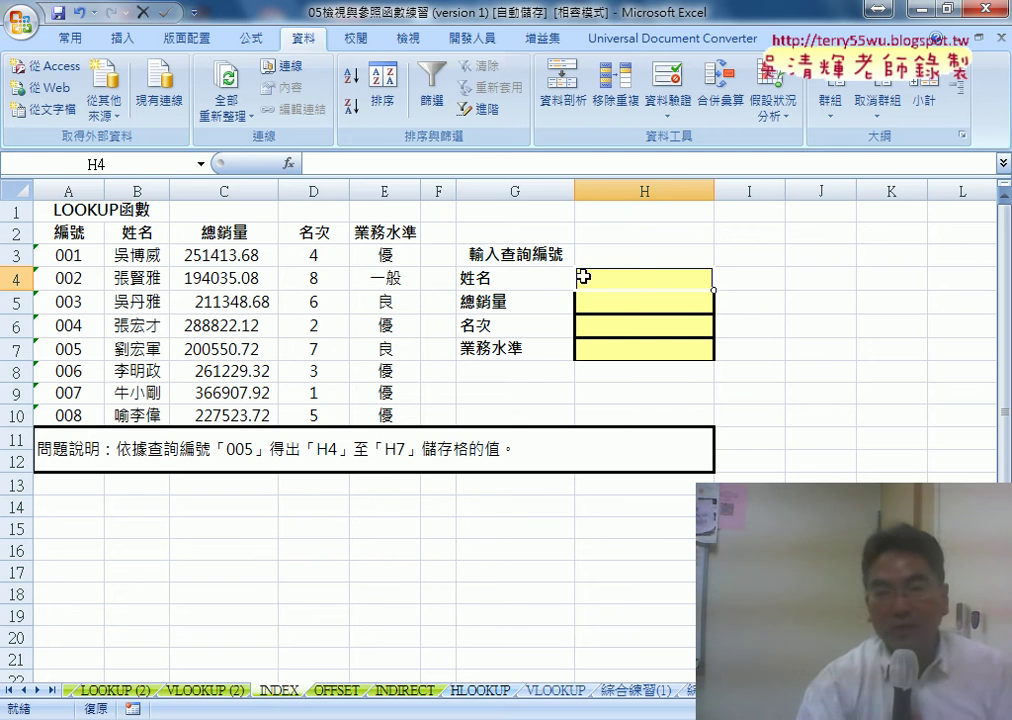
Step: Insert INDEX from the 檢視與參照 category using its array, row_num, column_num form
{"action": "left_click", "coordinate": [288, 163]}
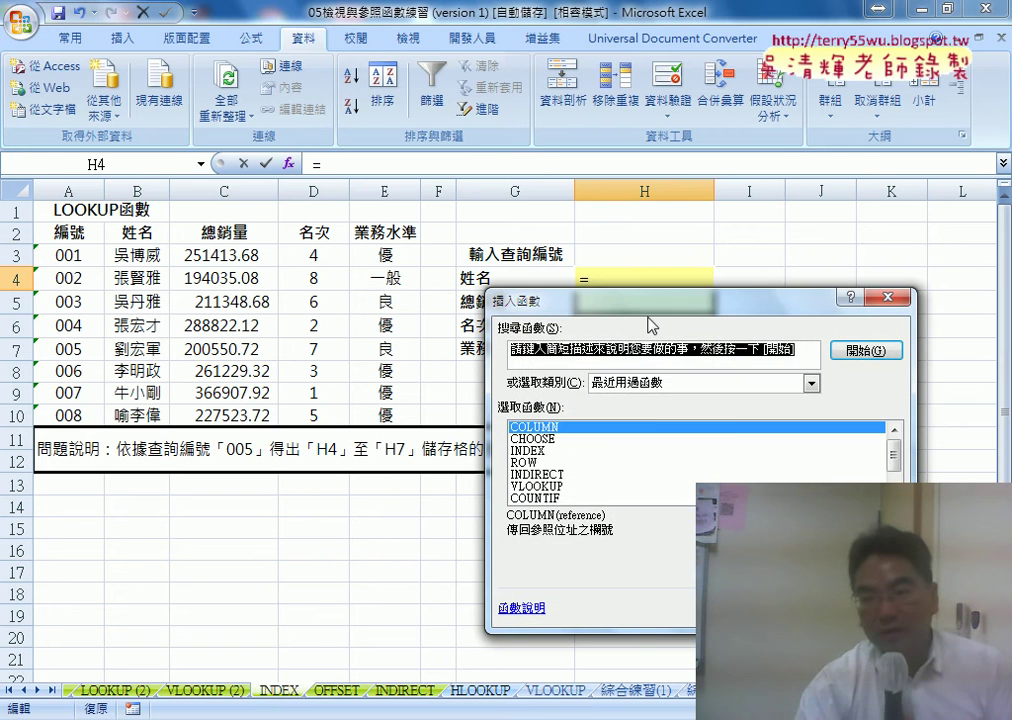
{"action": "left_click_drag", "start_coordinate": [650, 300], "coordinate": [265, 265]}
{"action": "left_click", "coordinate": [307, 346]}
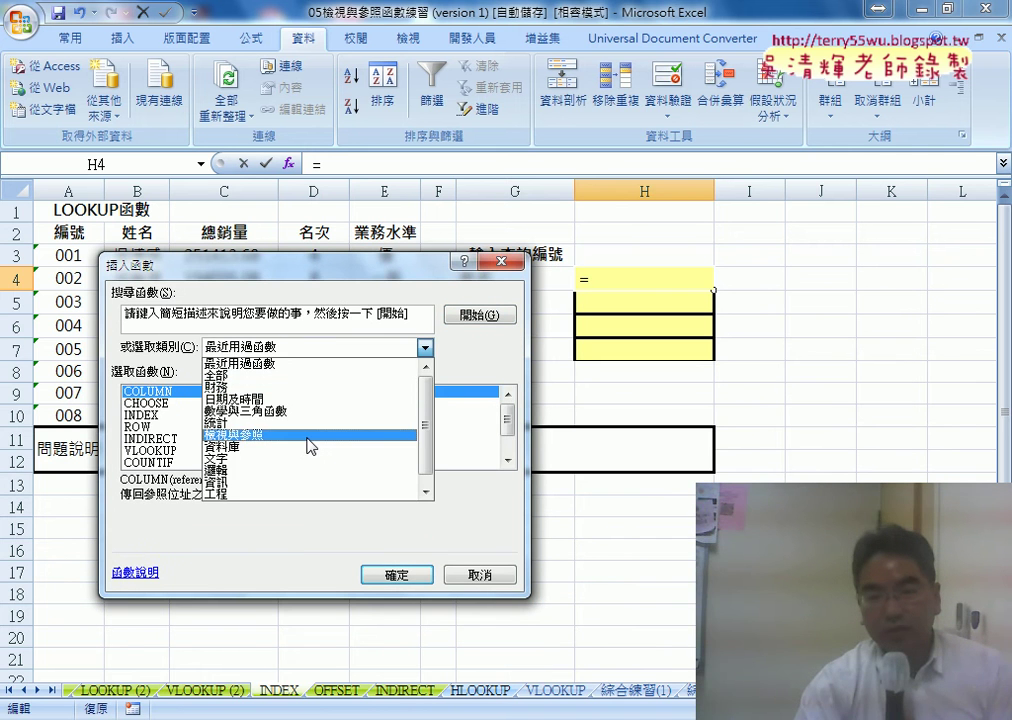
{"action": "left_click", "coordinate": [311, 436]}
{"action": "left_click_drag", "start_coordinate": [507, 411], "coordinate": [507, 425]}
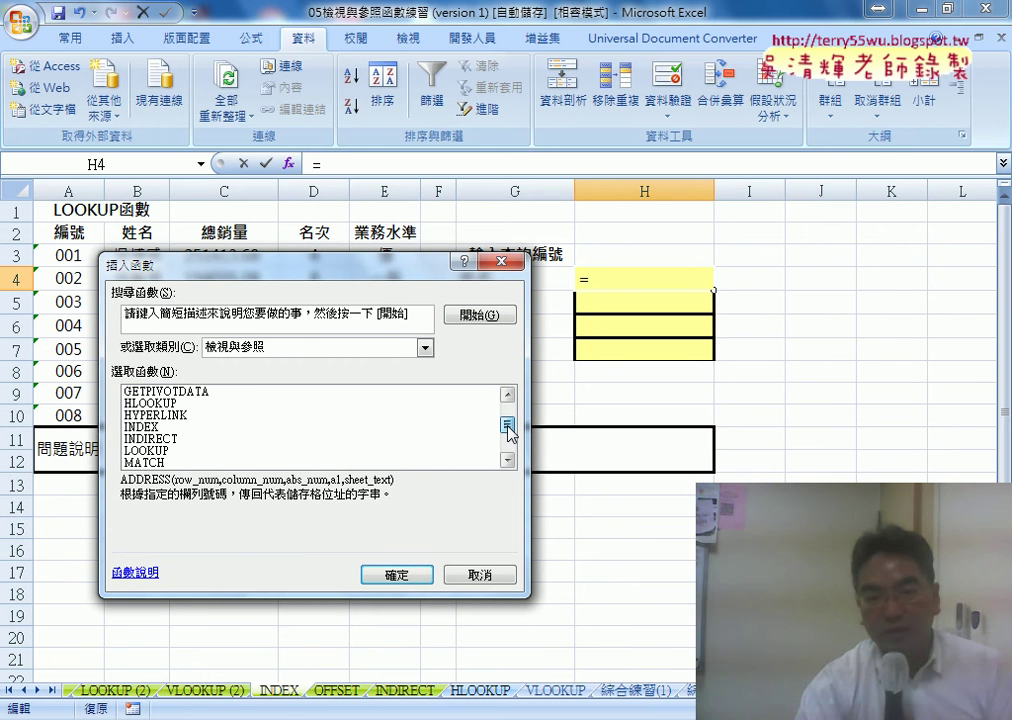
{"action": "double_click", "coordinate": [210, 428]}
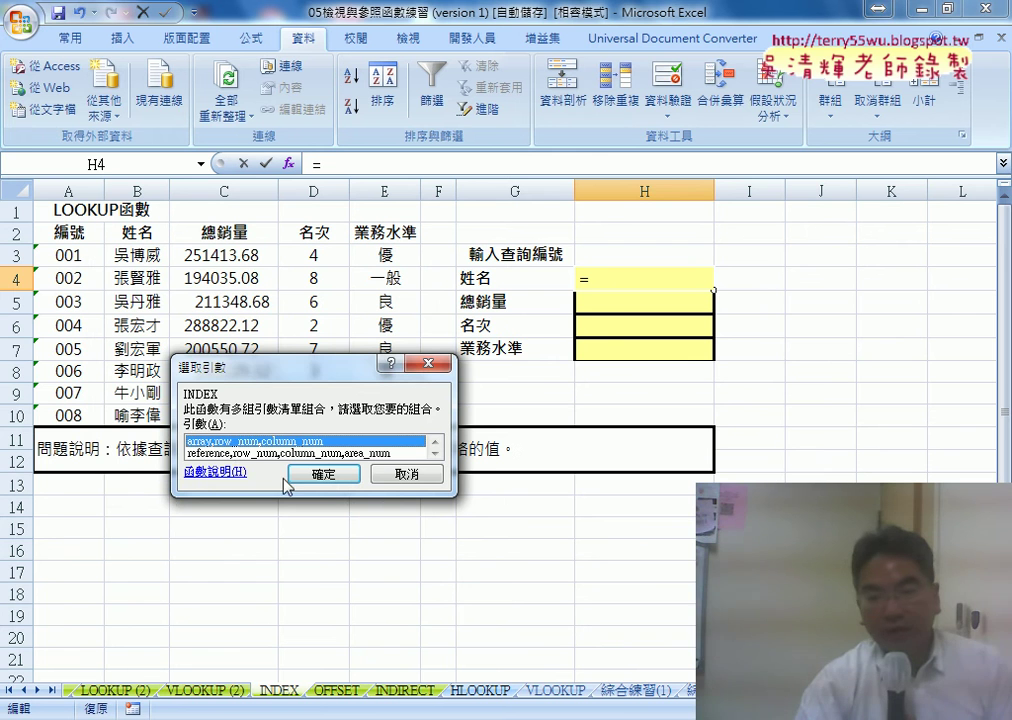
{"action": "left_click", "coordinate": [330, 477]}
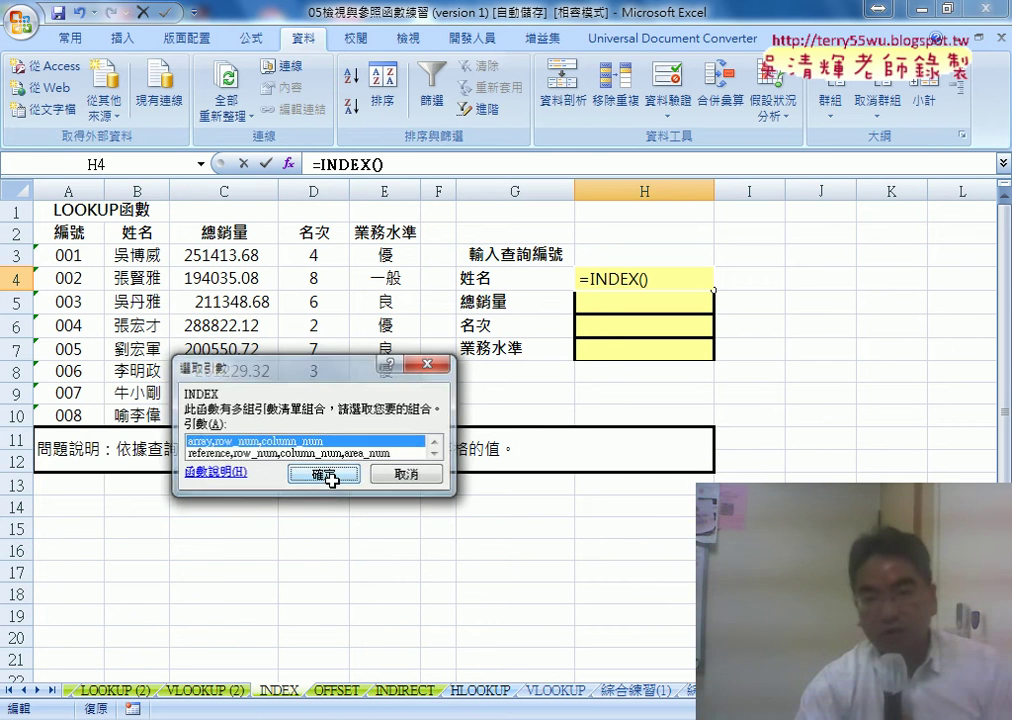
{"action": "left_click_drag", "start_coordinate": [290, 315], "coordinate": [531, 381]}
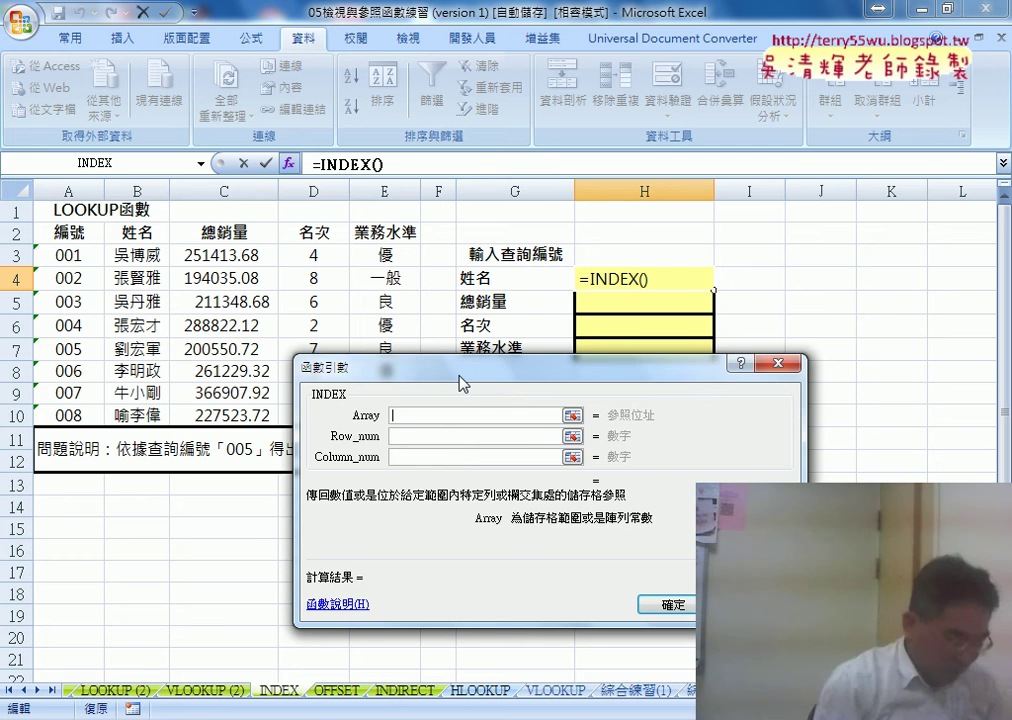
Step: Paste the named range 資料 into INDEX's Array argument with F3
{"action": "key", "text": "F3"}
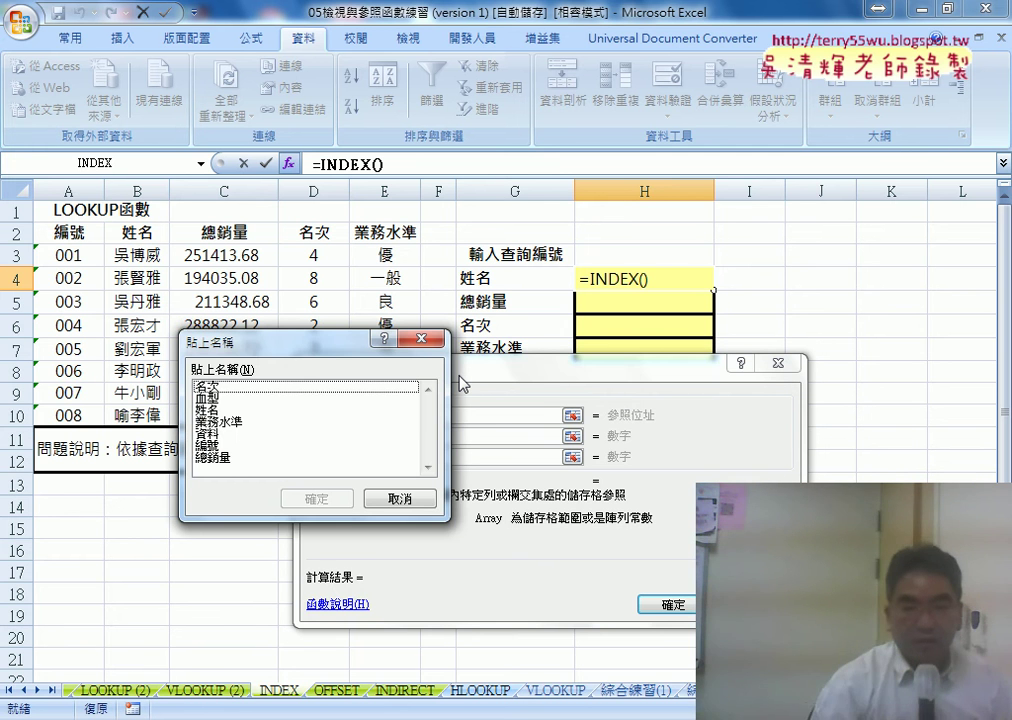
{"action": "left_click", "coordinate": [409, 430]}
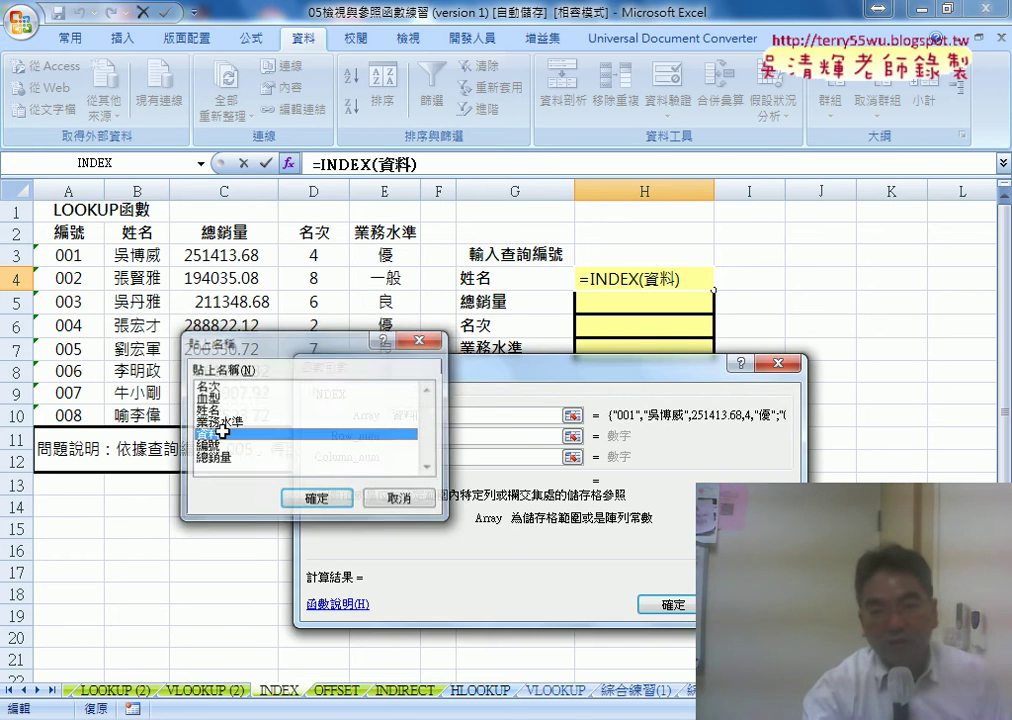
{"action": "key", "text": "Return"}
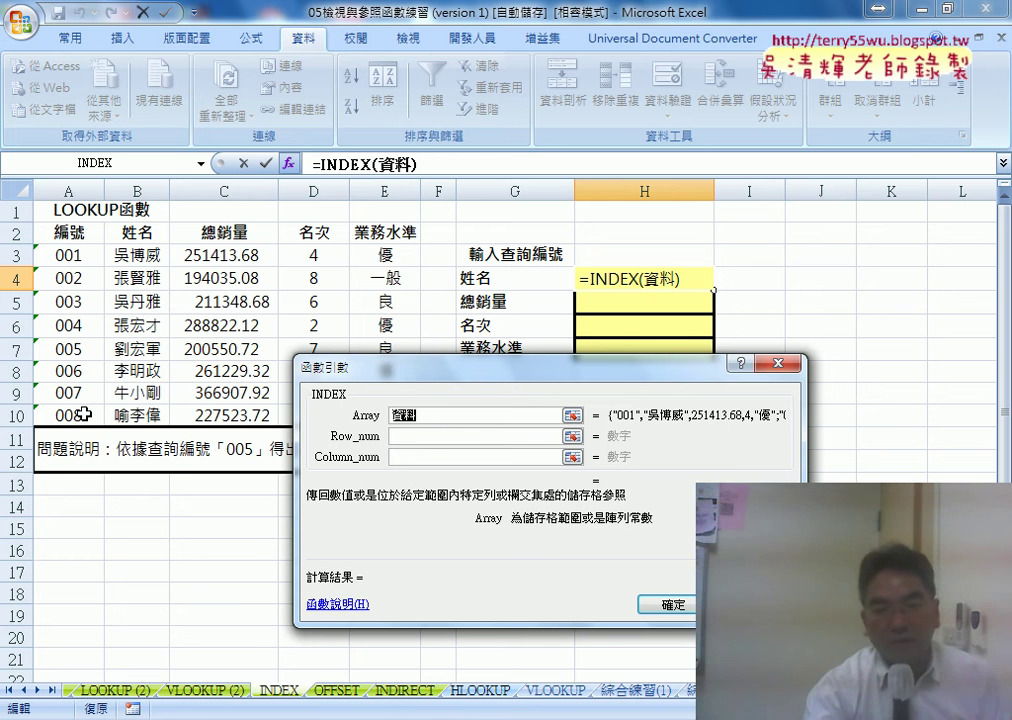
{"action": "left_click", "coordinate": [421, 438]}
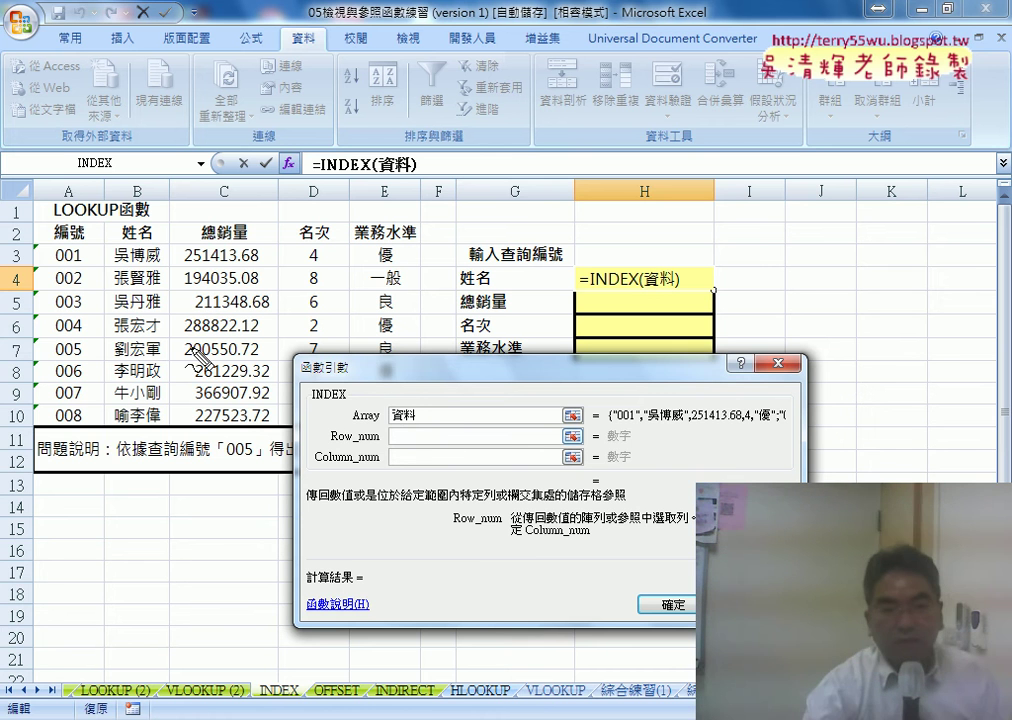
Step: Mark up the data table, lookup cell H3 with ID 001, and the row argument in red ink, then clear it
{"action": "mouse_move", "coordinate": [33, 245]}
{"action": "left_mouse_down"}
{"action": "mouse_move", "coordinate": [50, 405]}
{"action": "mouse_move", "coordinate": [437, 432]}
{"action": "mouse_move", "coordinate": [38, 416]}
{"action": "left_mouse_up"}
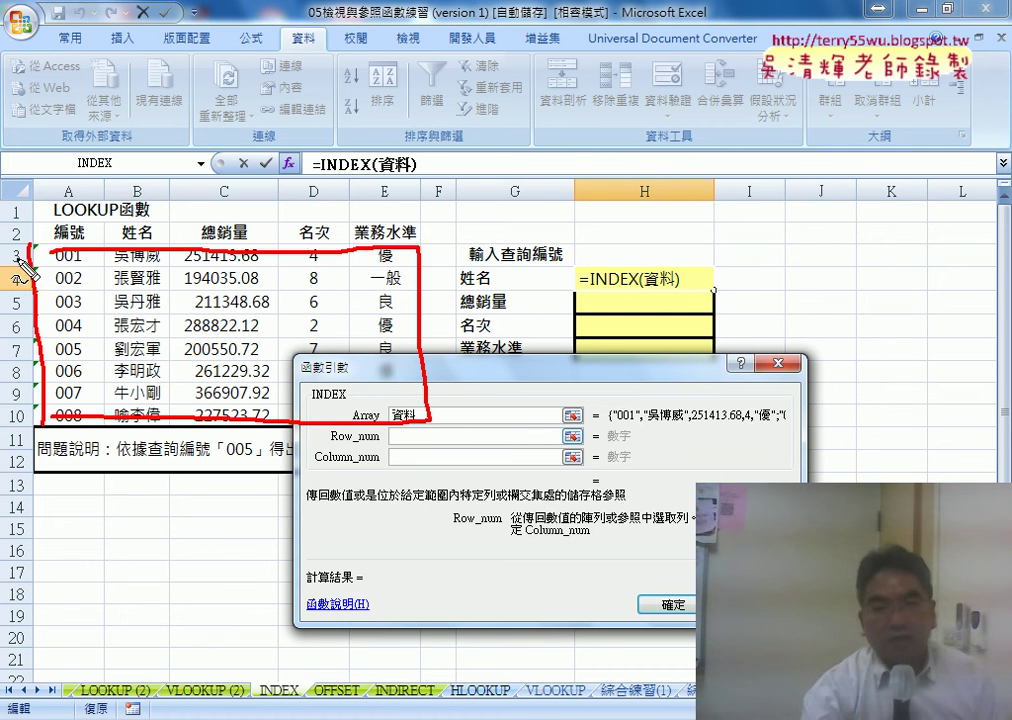
{"action": "left_click_drag", "start_coordinate": [22, 262], "coordinate": [24, 262]}
{"action": "left_click_drag", "start_coordinate": [600, 248], "coordinate": [660, 270]}
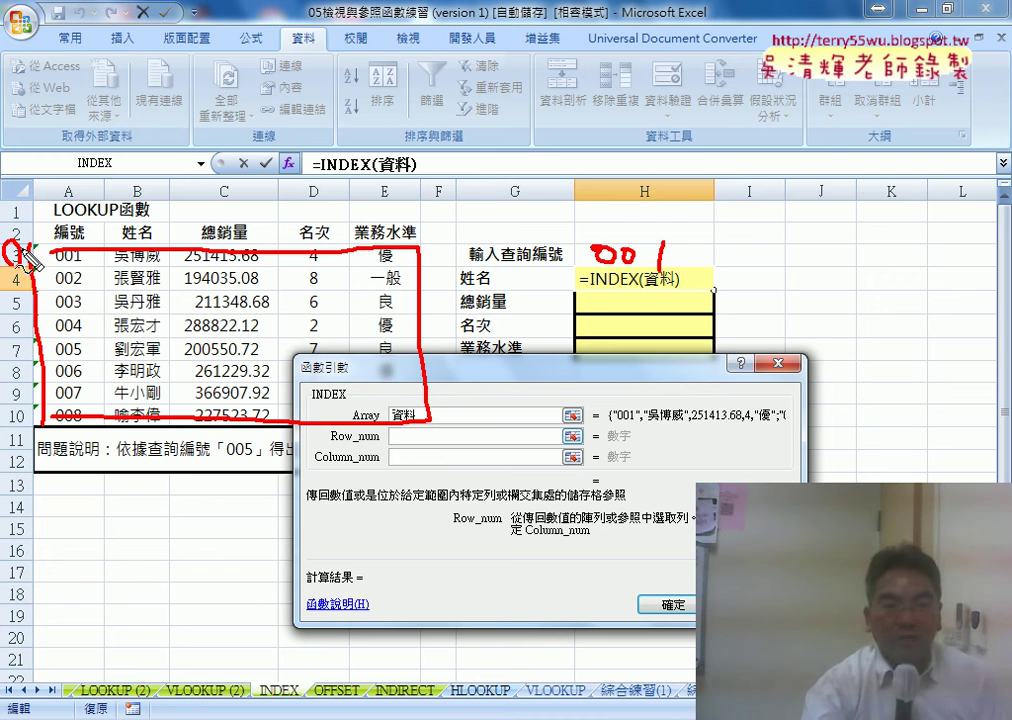
{"action": "left_click_drag", "start_coordinate": [592, 266], "coordinate": [665, 262]}
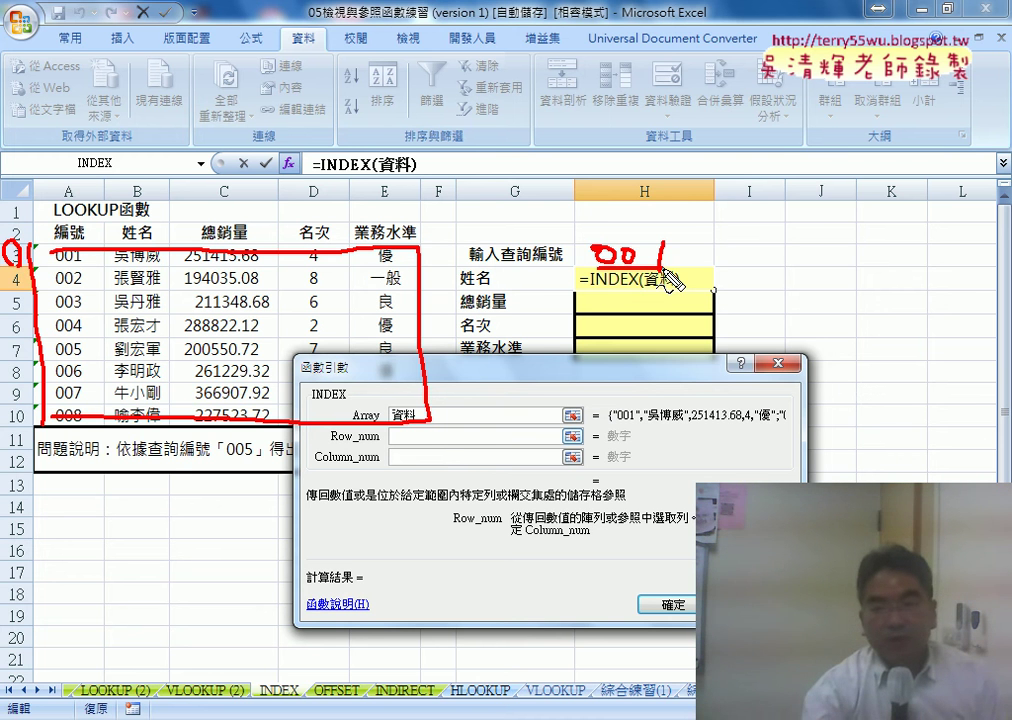
{"action": "left_click_drag", "start_coordinate": [609, 446], "coordinate": [638, 445]}
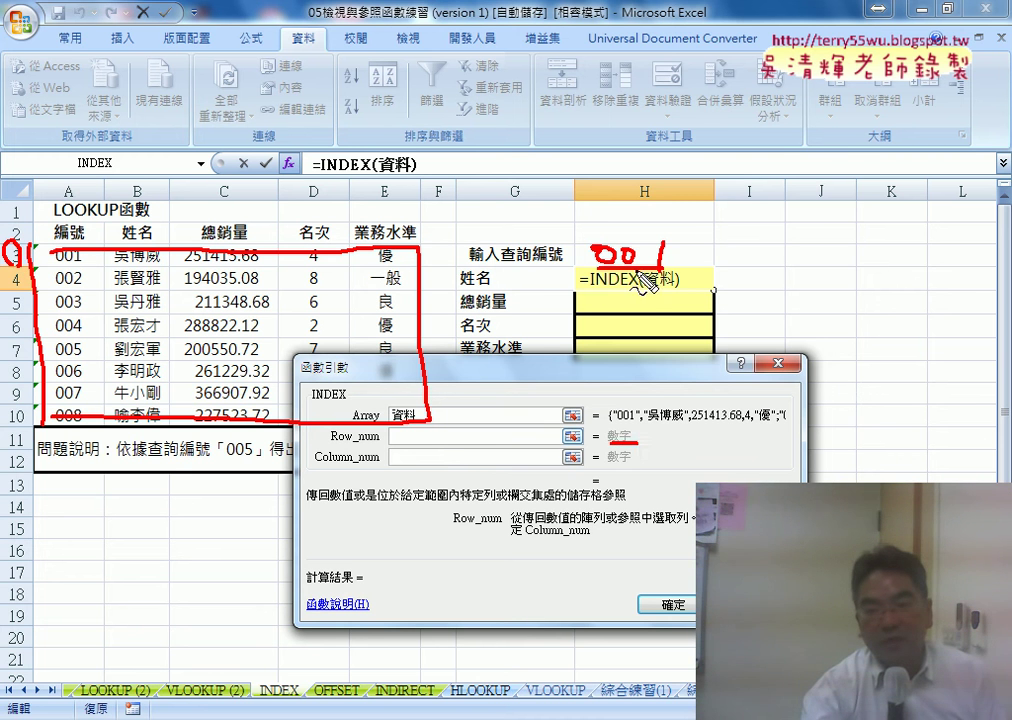
{"action": "mouse_move", "coordinate": [648, 283]}
{"action": "left_mouse_down"}
{"action": "mouse_move", "coordinate": [638, 445]}
{"action": "mouse_move", "coordinate": [618, 447]}
{"action": "left_mouse_up"}
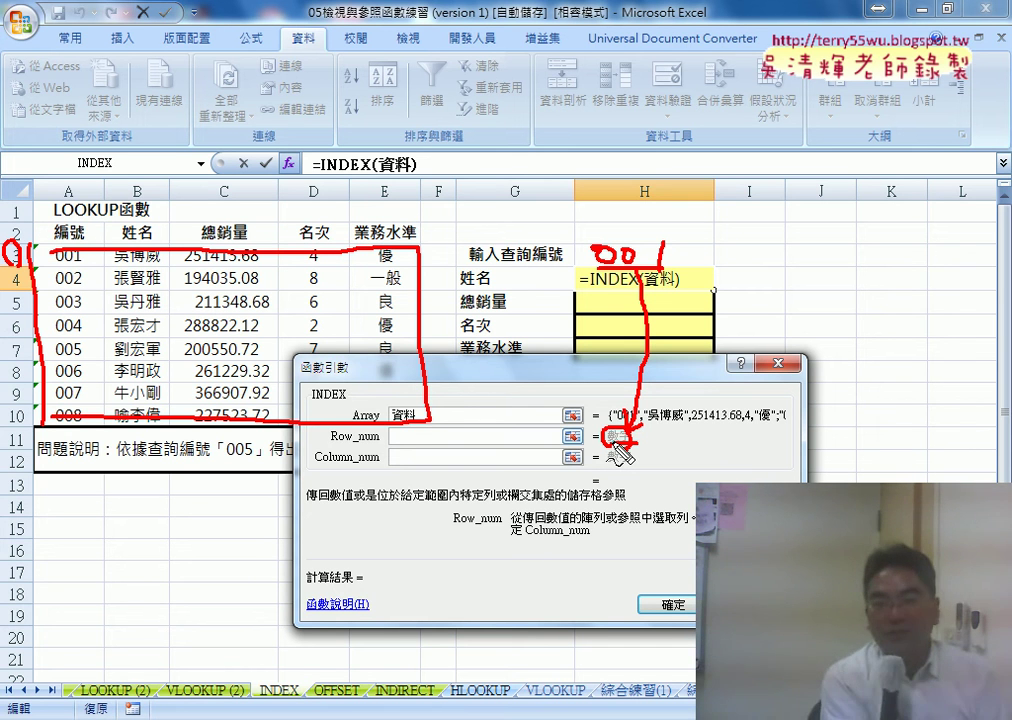
{"action": "key", "text": "Escape"}
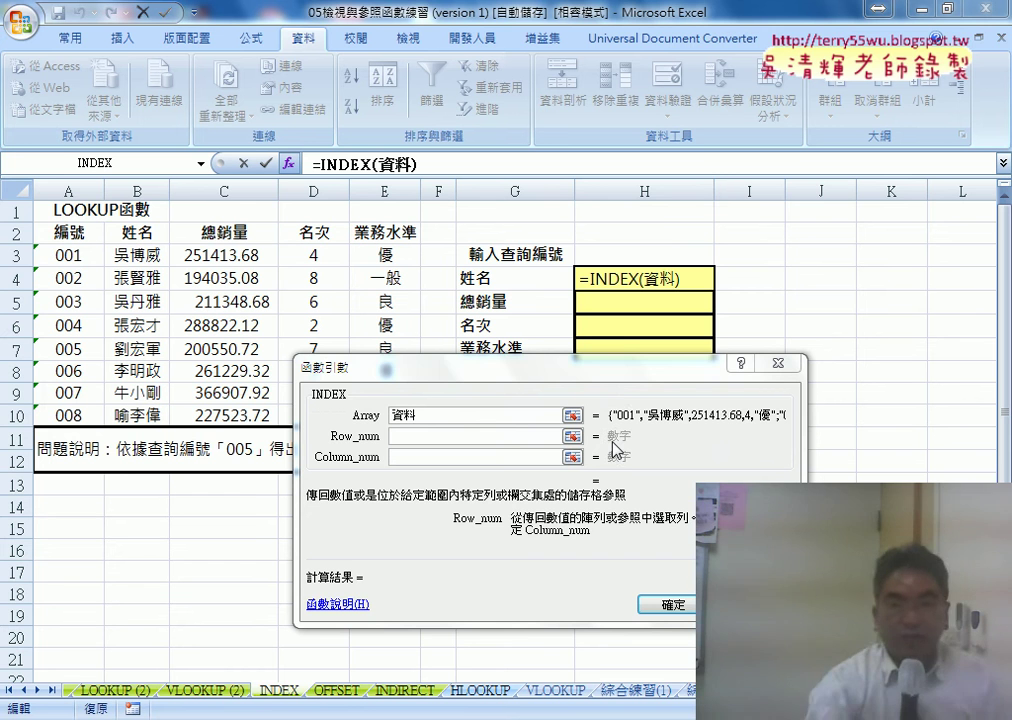
Step: Set Row_num to H3 and Column_num to 2, committing =INDEX(資料,H3,2) in H4
{"action": "left_click", "coordinate": [408, 436]}
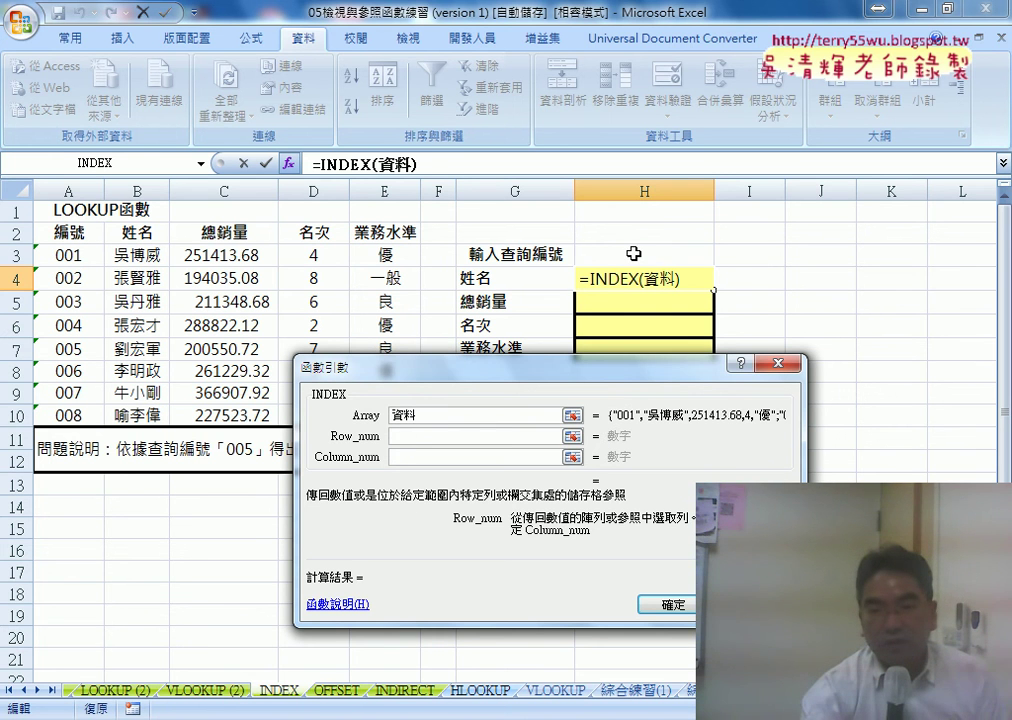
{"action": "left_click", "coordinate": [633, 254]}
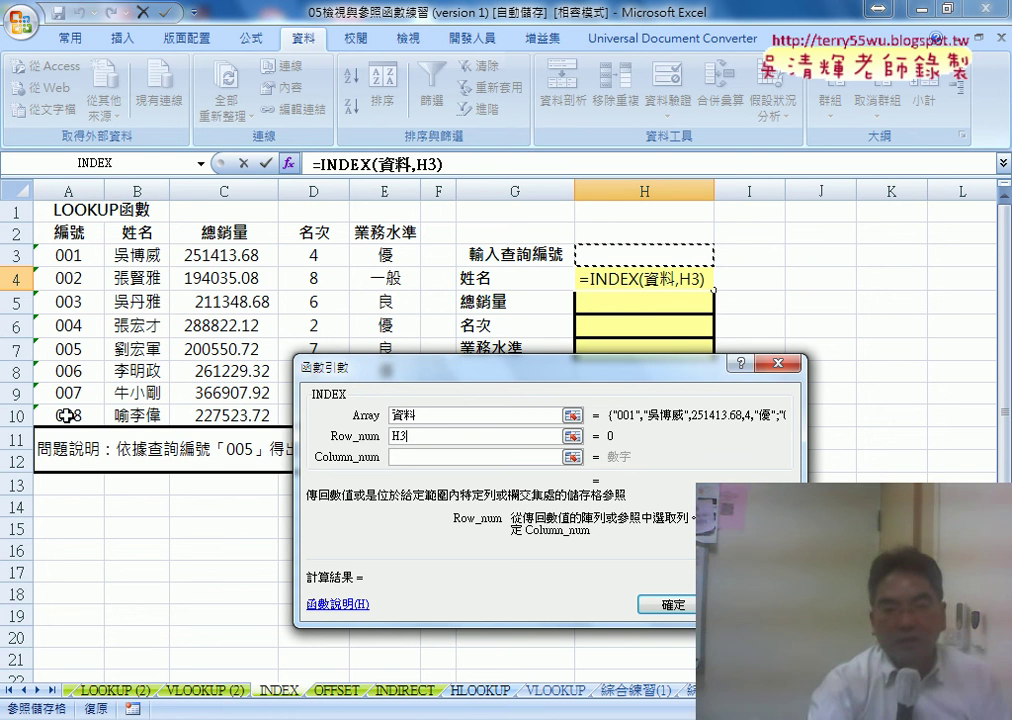
{"action": "left_click", "coordinate": [406, 457]}
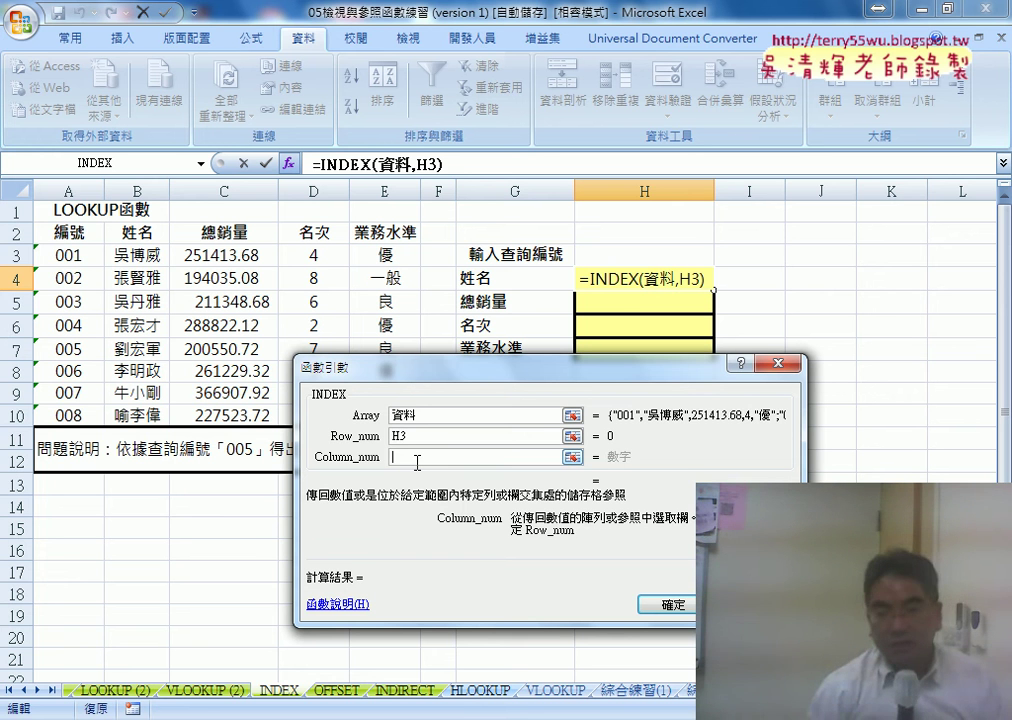
{"action": "type", "text": "2"}
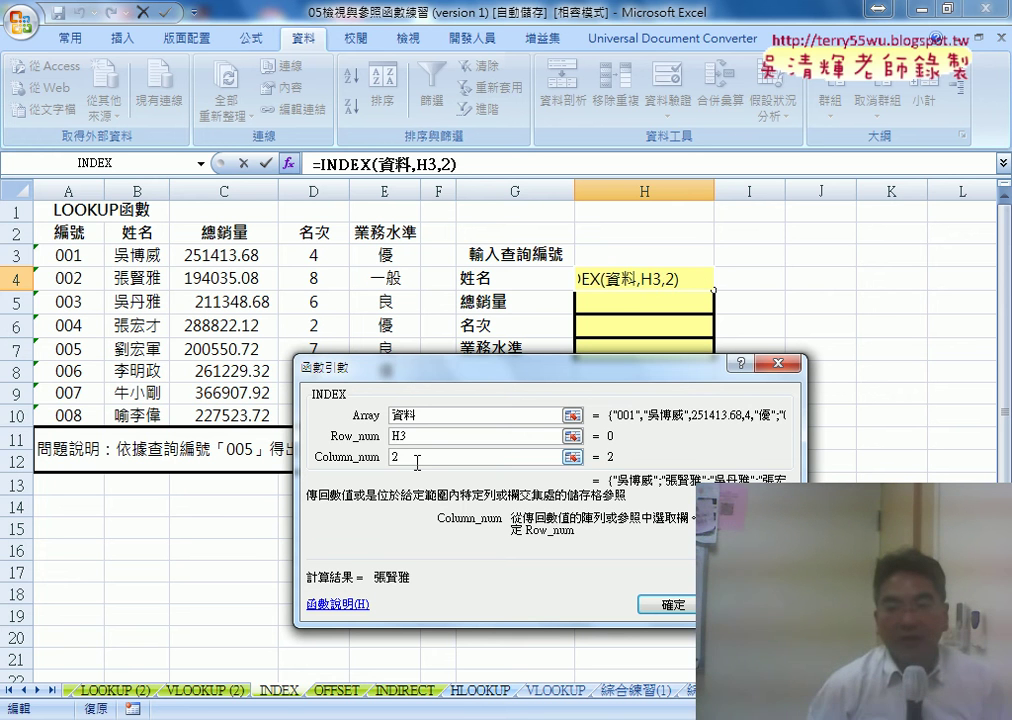
{"action": "left_click", "coordinate": [670, 606]}
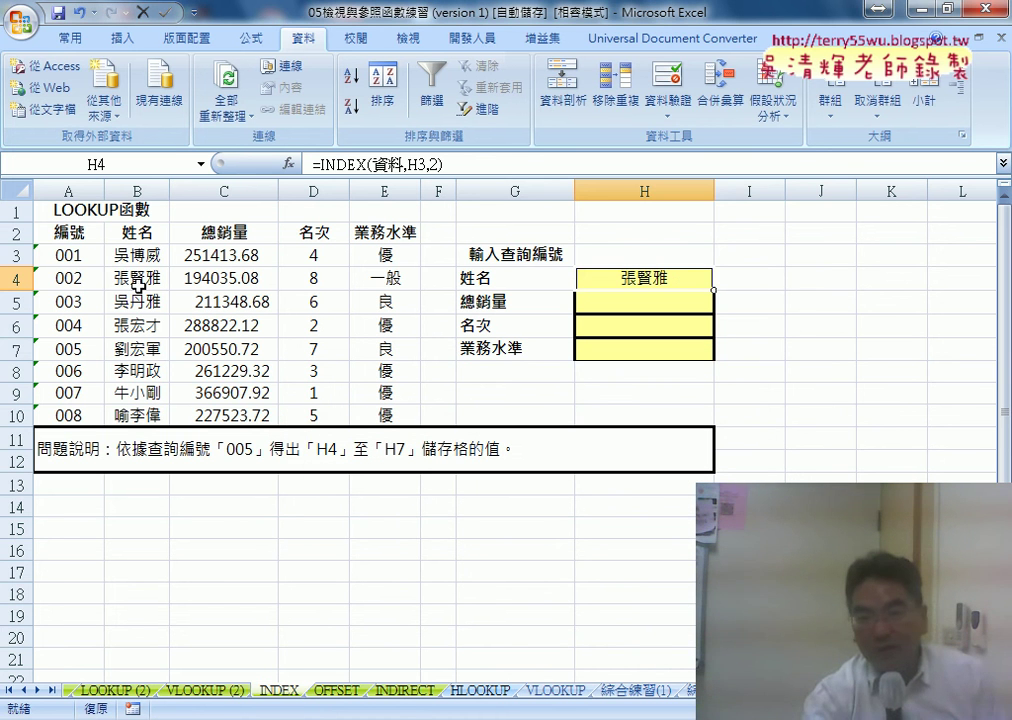
Step: Enter the ID 001 in H3 and check that H4's INDEX formula returns the name
{"action": "left_click", "coordinate": [637, 257]}
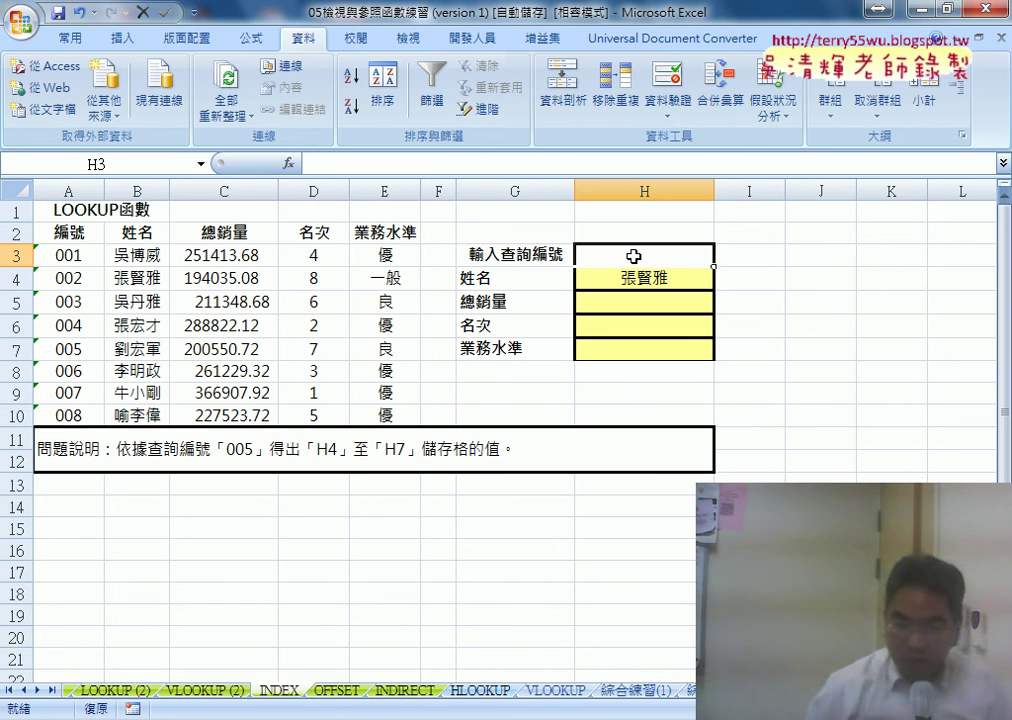
{"action": "type", "text": "001"}
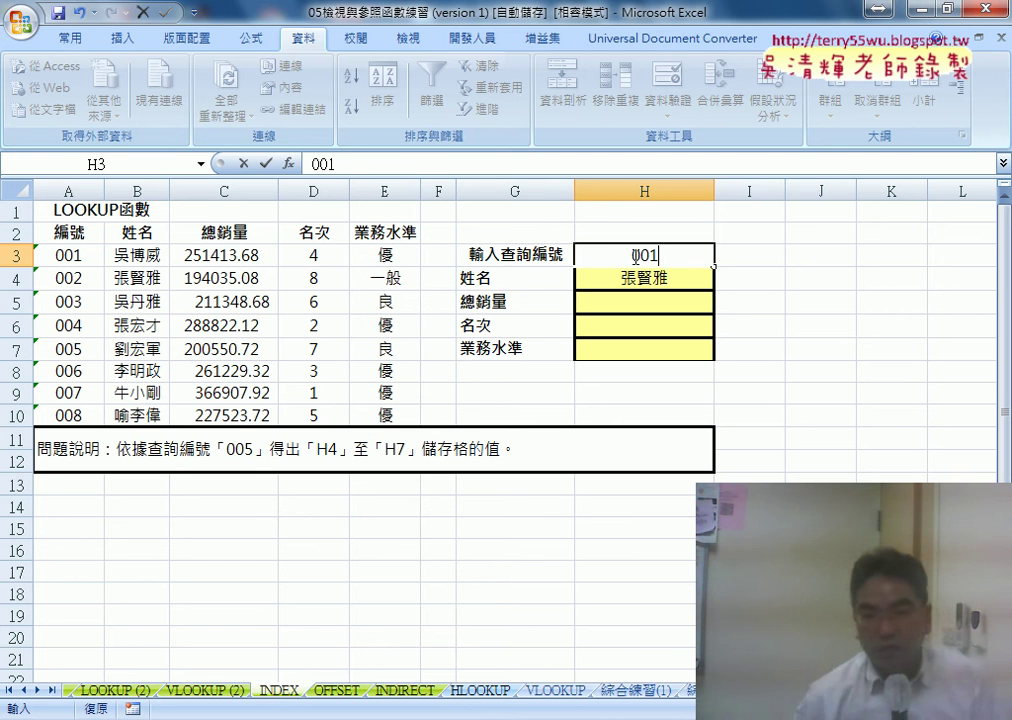
{"action": "key", "text": "Return"}
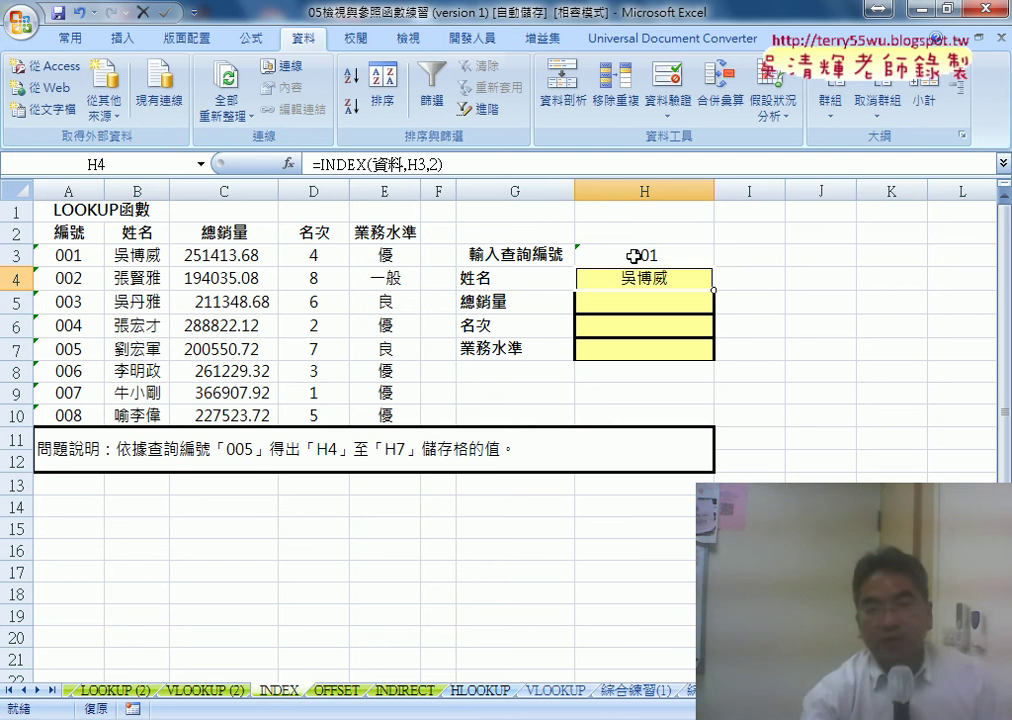
{"action": "left_click", "coordinate": [634, 256]}
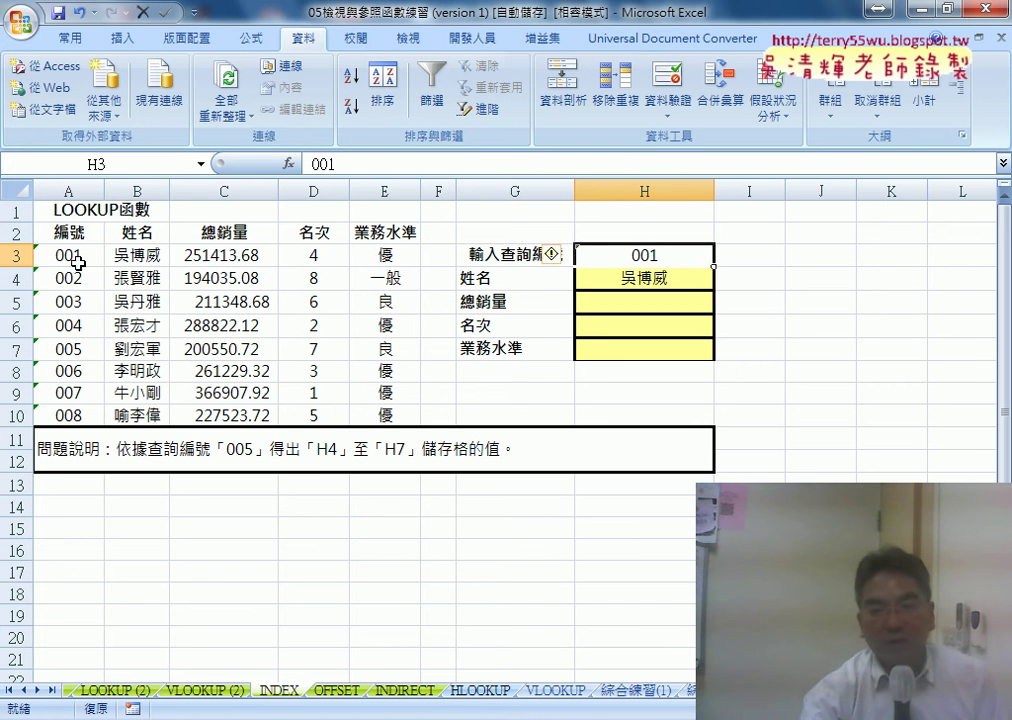
{"action": "left_click", "coordinate": [657, 281]}
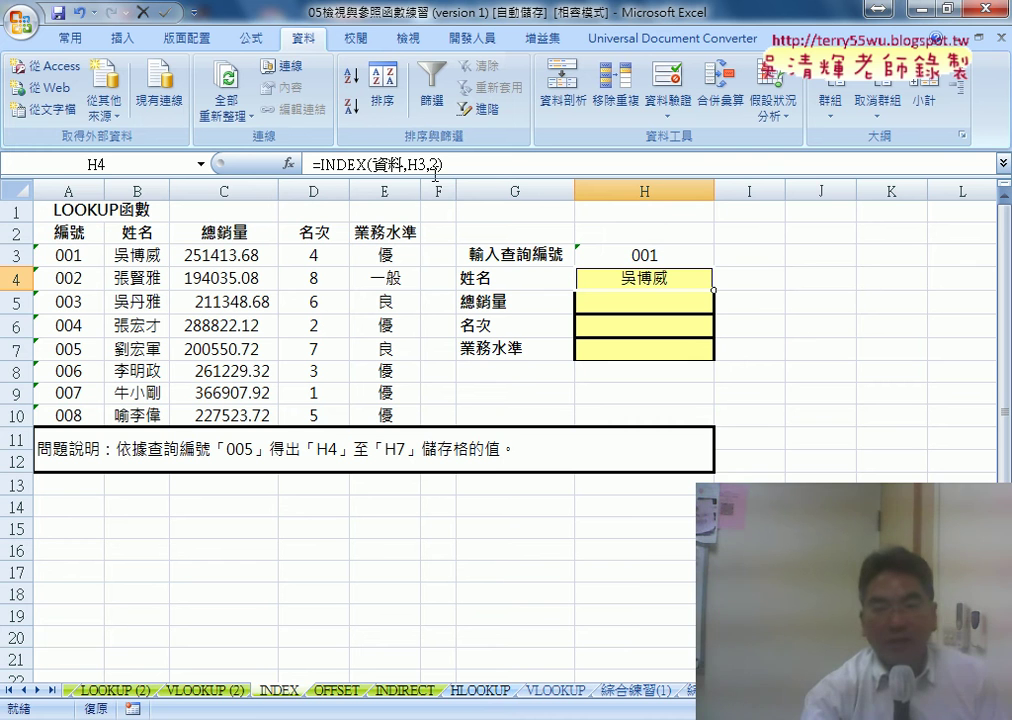
Step: Replace the column number 2 in H4's formula with row()-2
{"action": "double_click", "coordinate": [435, 164]}
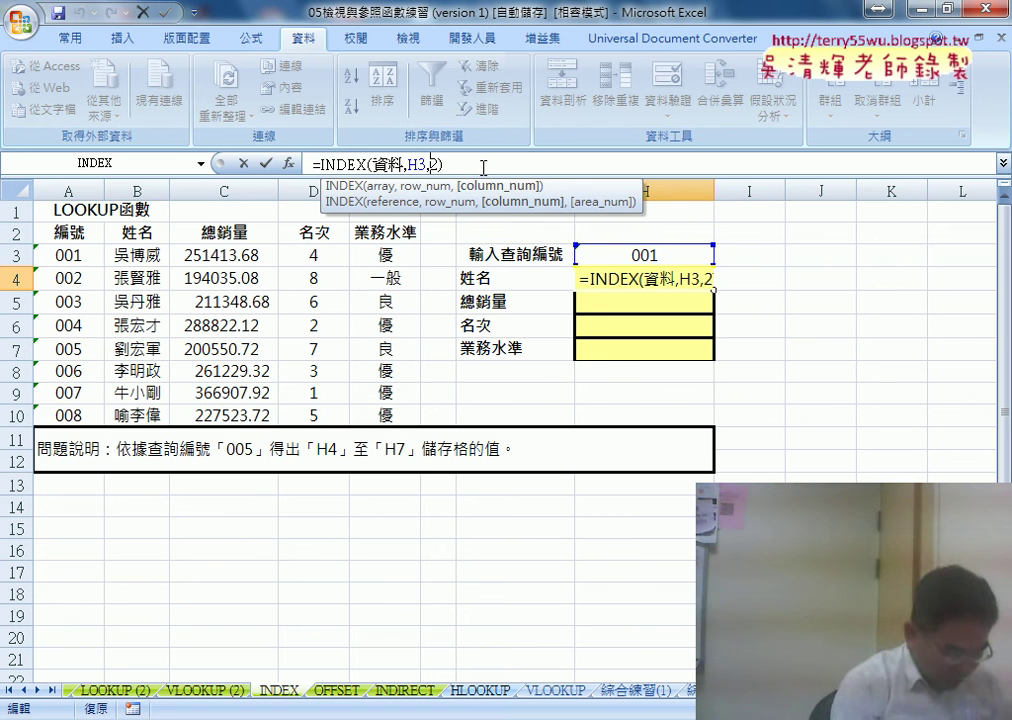
{"action": "type", "text": "row"}
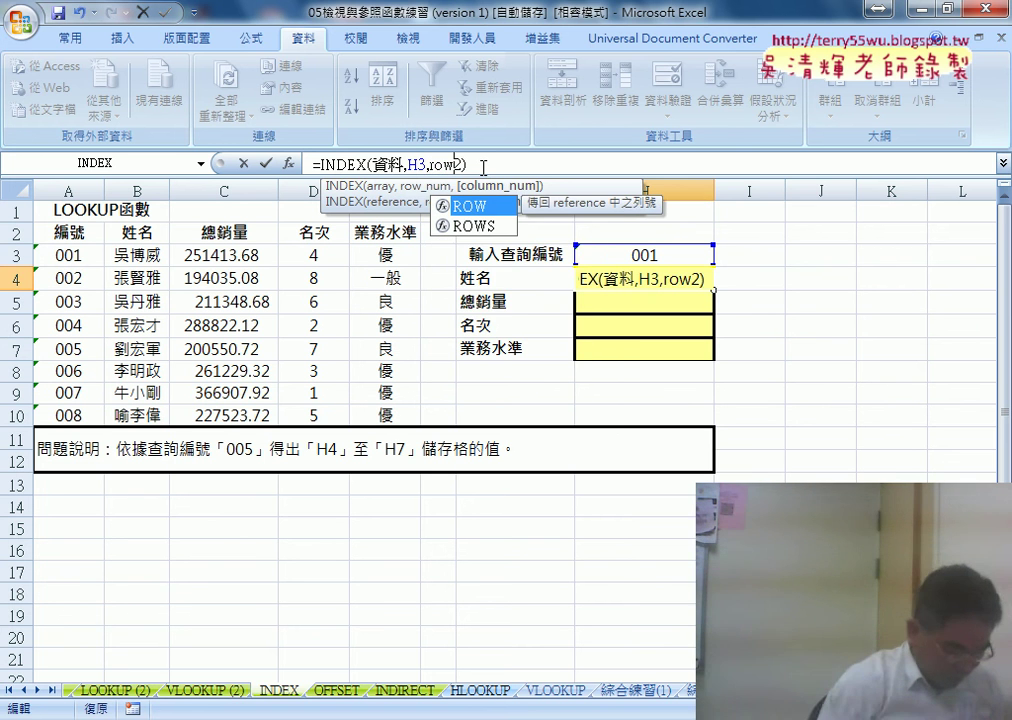
{"action": "type", "text": "("}
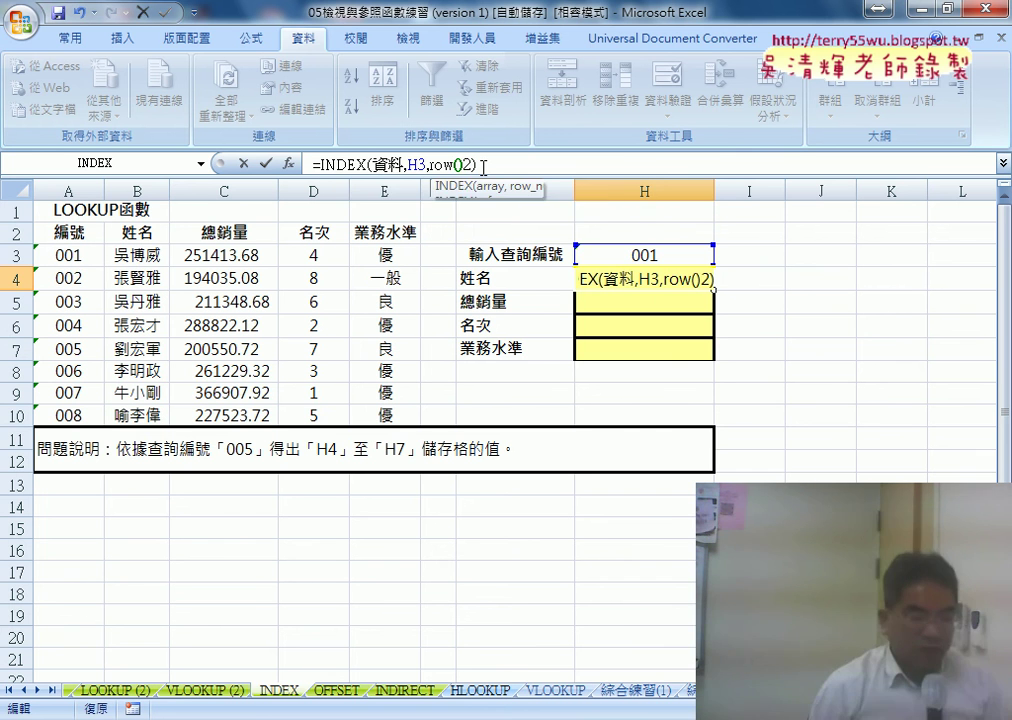
{"action": "type", "text": ")"}
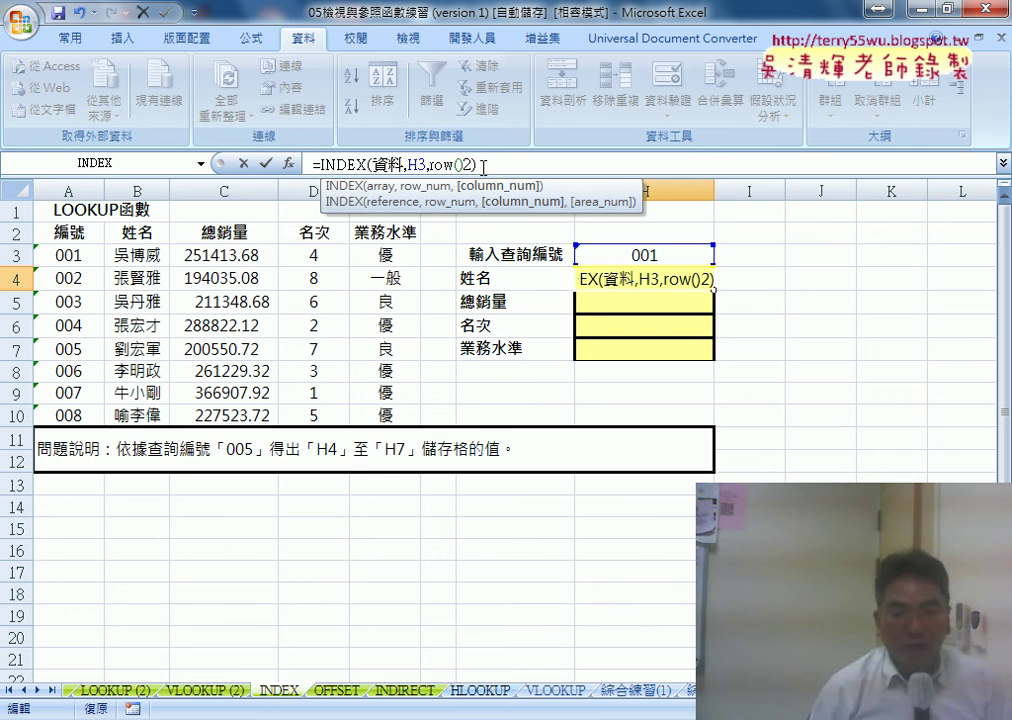
{"action": "type", "text": "-"}
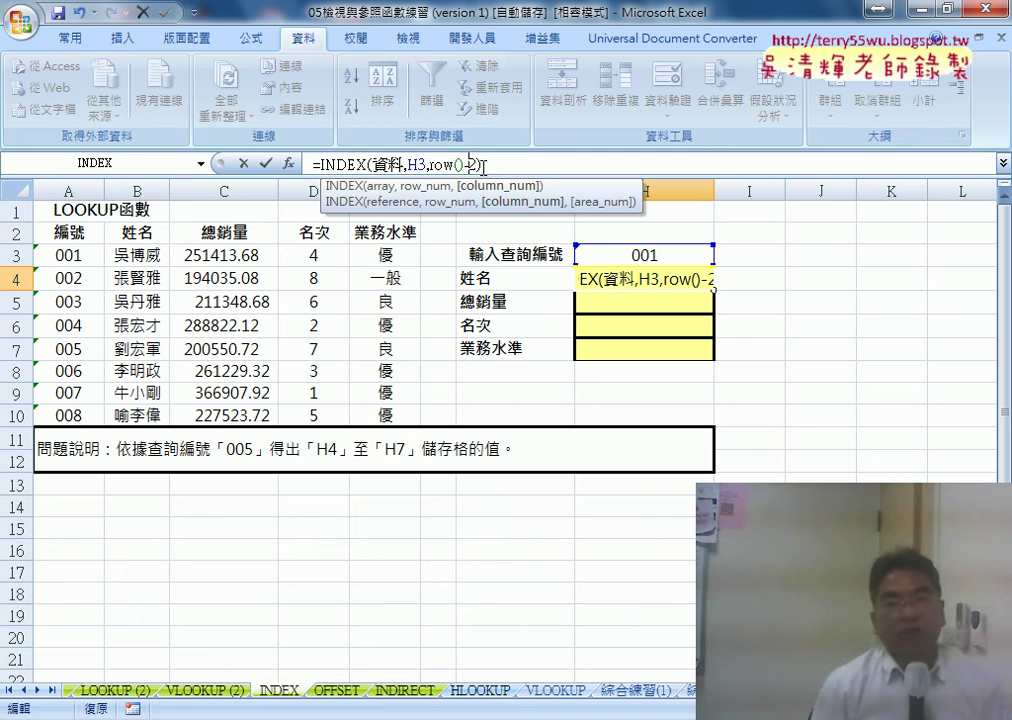
{"action": "type", "text": ")"}
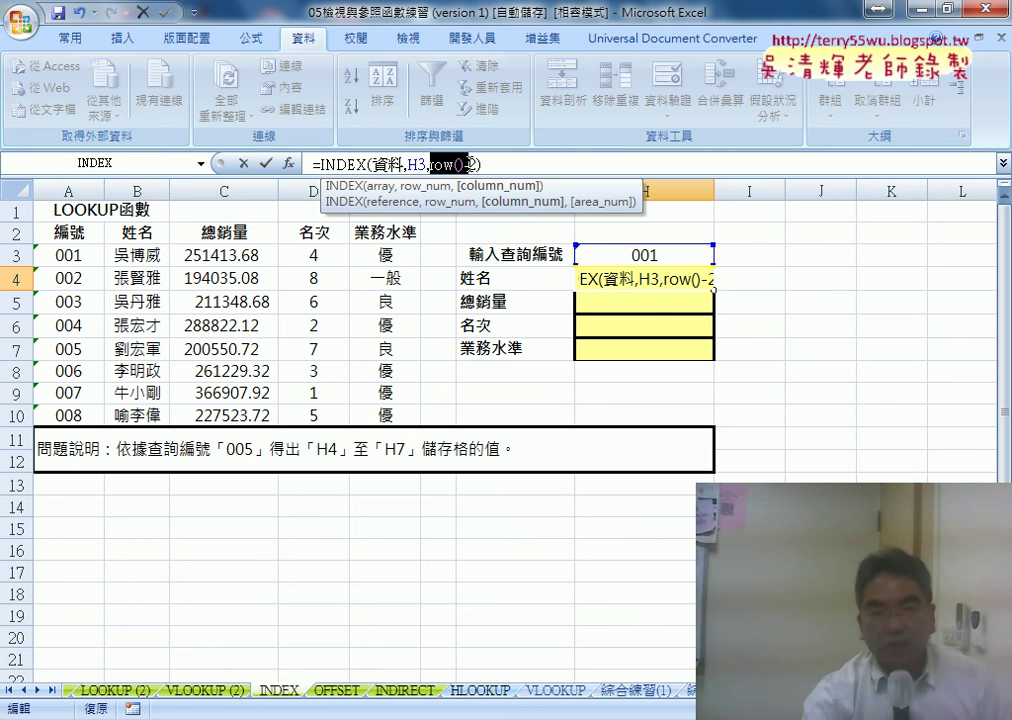
Step: Highlight the row()-2 argument with ink annotations, then clear them
{"action": "left_click_drag", "start_coordinate": [466, 164], "coordinate": [479, 164]}
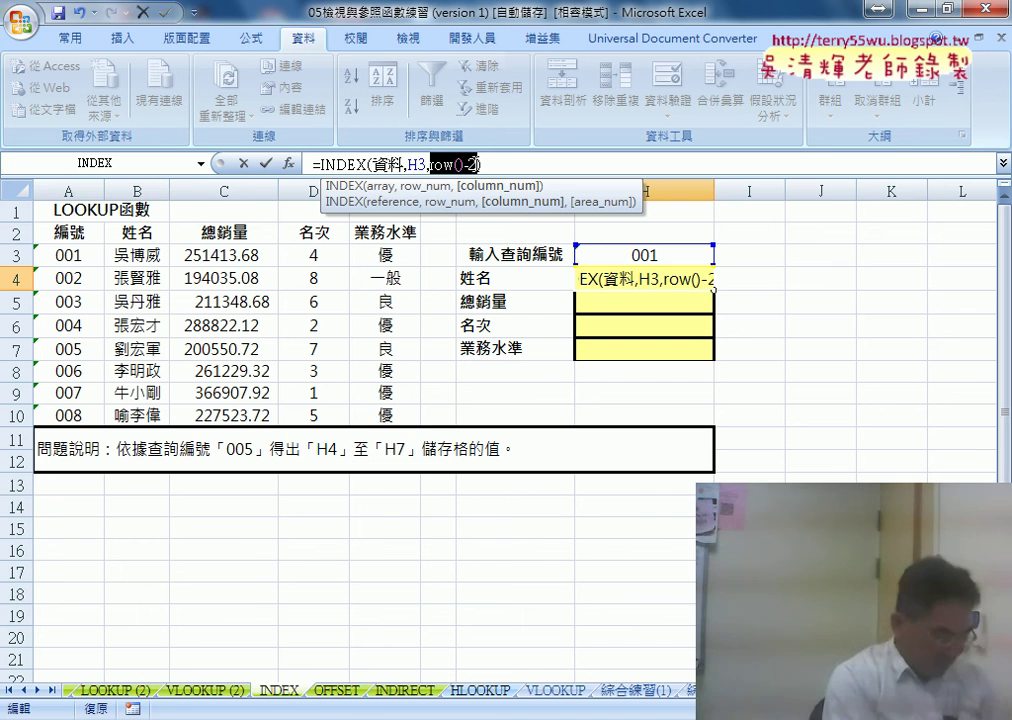
{"action": "left_click_drag", "start_coordinate": [479, 164], "coordinate": [473, 163]}
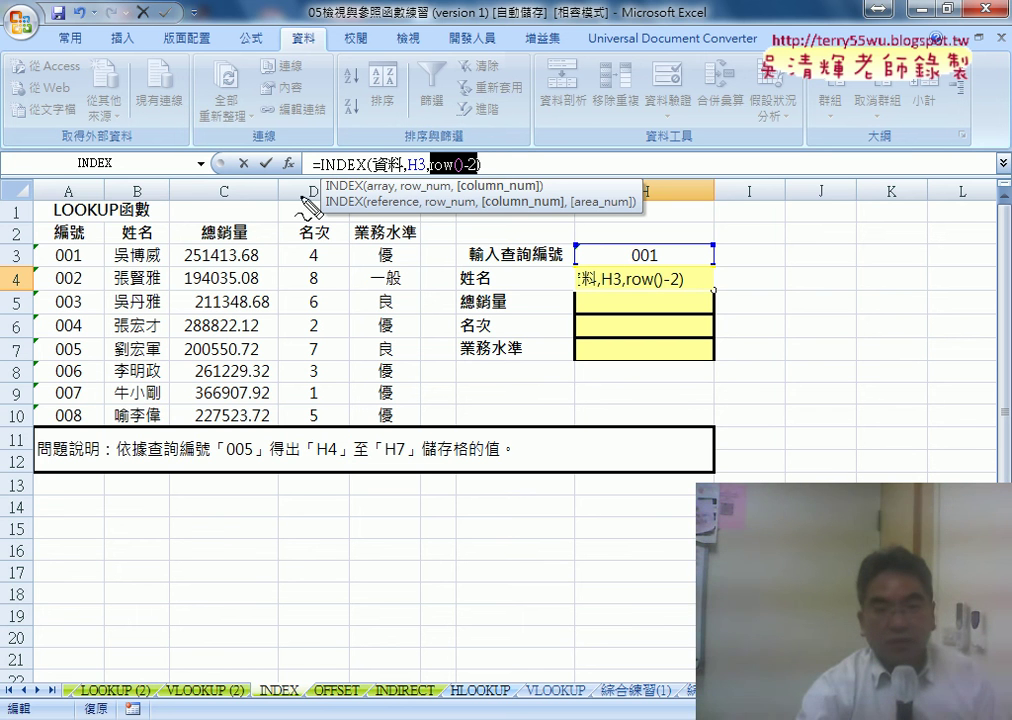
{"action": "left_click_drag", "start_coordinate": [133, 208], "coordinate": [155, 206]}
{"action": "mouse_move", "coordinate": [200, 186]}
{"action": "left_mouse_down"}
{"action": "mouse_move", "coordinate": [228, 190]}
{"action": "mouse_move", "coordinate": [205, 207]}
{"action": "left_mouse_up"}
{"action": "left_click_drag", "start_coordinate": [318, 168], "coordinate": [338, 186]}
{"action": "left_click_drag", "start_coordinate": [322, 172], "coordinate": [320, 210]}
{"action": "mouse_move", "coordinate": [368, 150]}
{"action": "left_mouse_down"}
{"action": "mouse_move", "coordinate": [378, 182]}
{"action": "mouse_move", "coordinate": [400, 143]}
{"action": "left_mouse_up"}
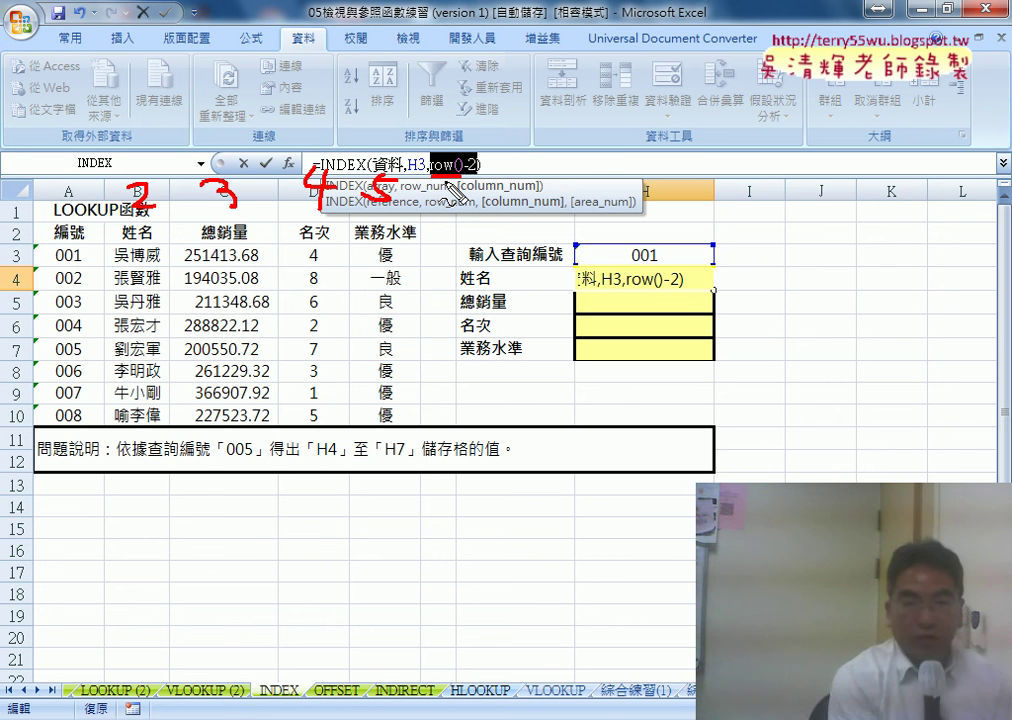
{"action": "key", "text": "Escape"}
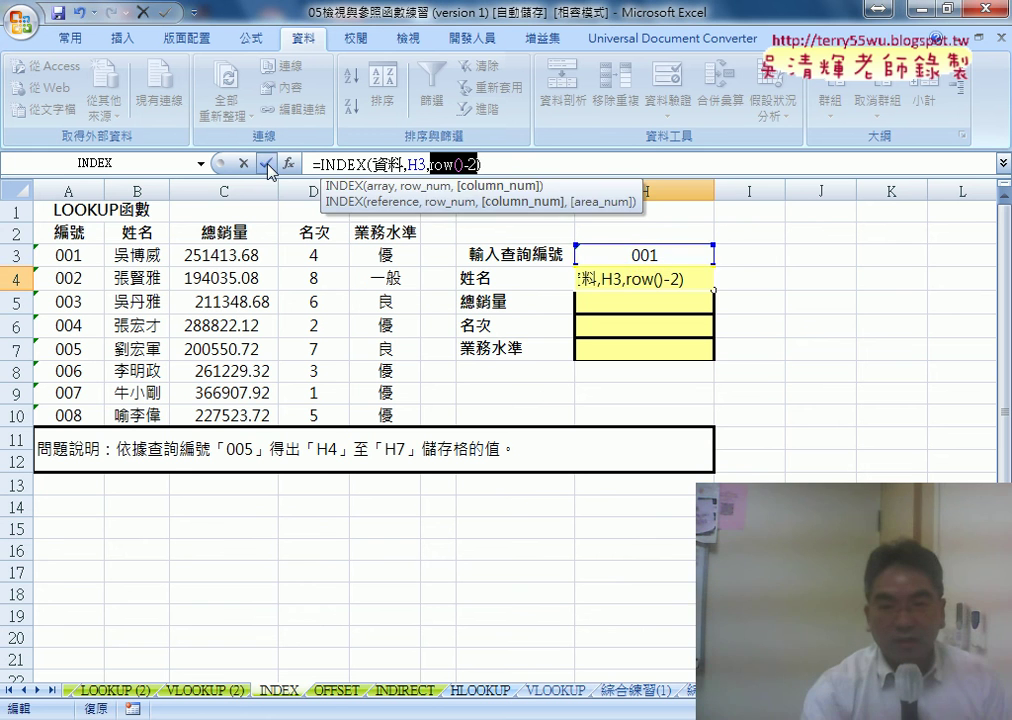
Step: Lock the ID reference as H$3 and fill =INDEX(資料,H$3,ROW()-2) from H4 down to H7
{"action": "left_click", "coordinate": [266, 164]}
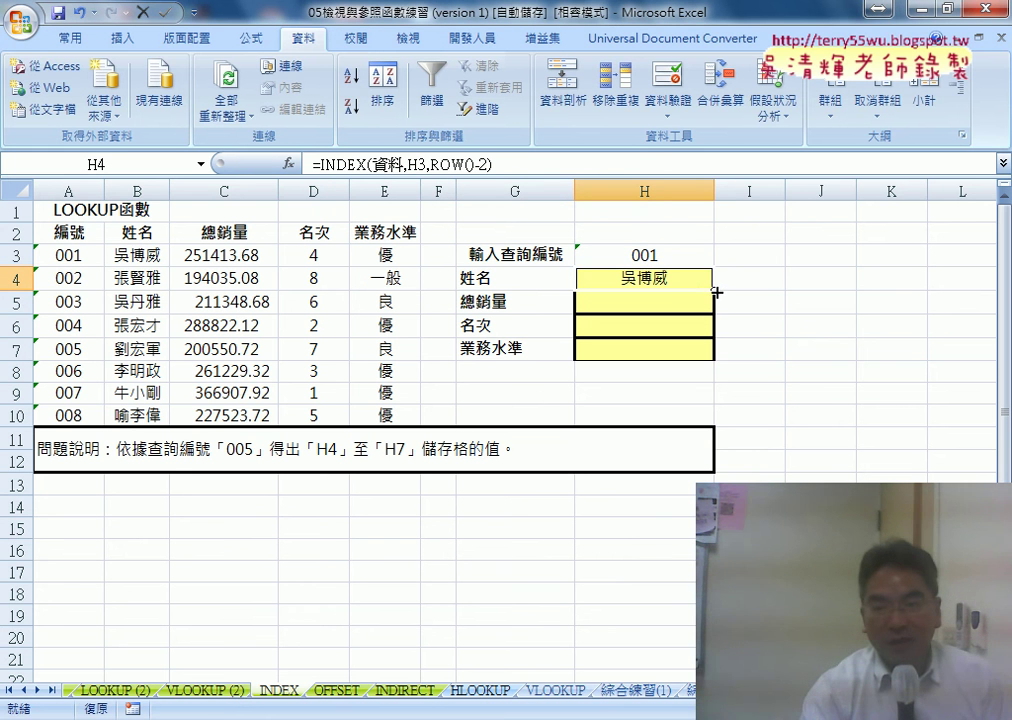
{"action": "left_click_drag", "start_coordinate": [716, 292], "coordinate": [767, 360]}
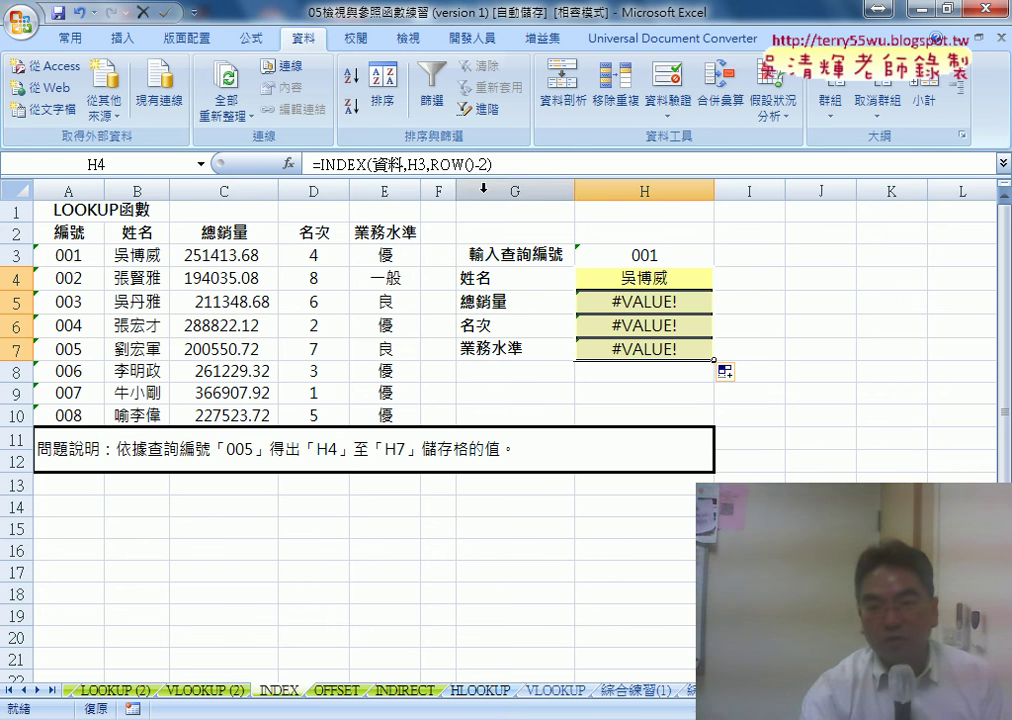
{"action": "left_click", "coordinate": [642, 278]}
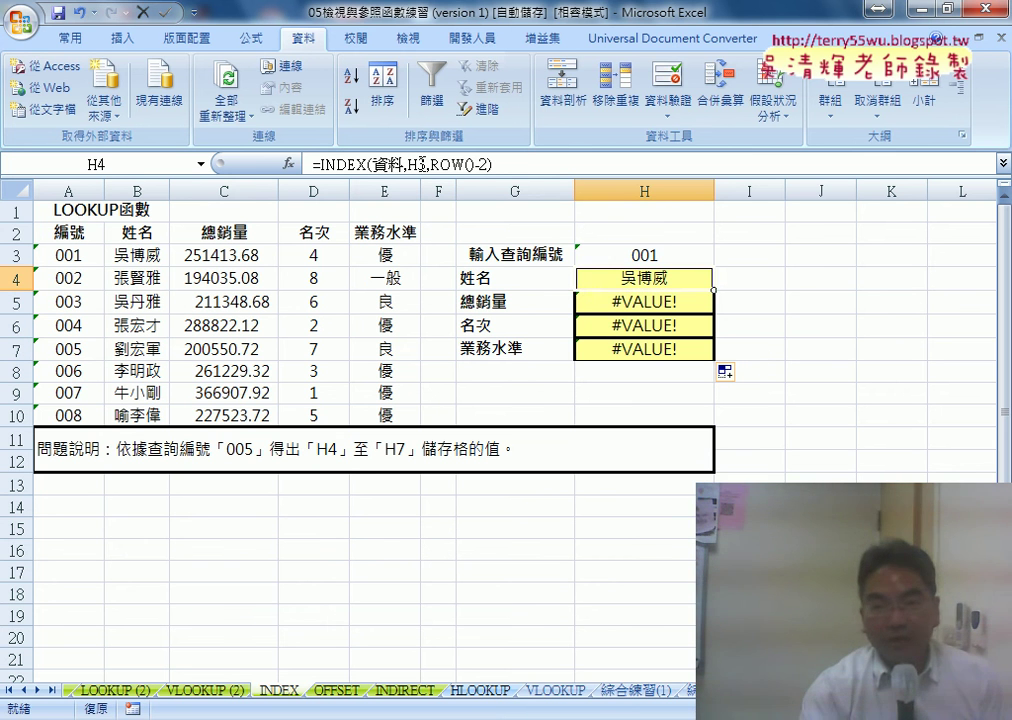
{"action": "left_click", "coordinate": [503, 165]}
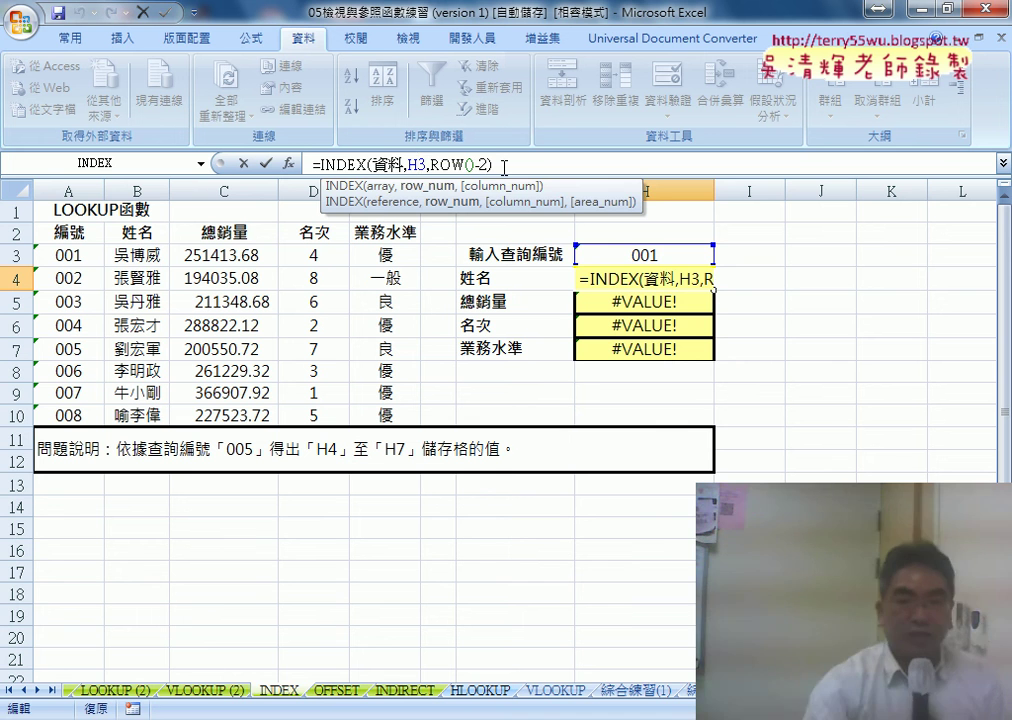
{"action": "key", "text": "F4"}
{"action": "key", "text": "F4"}
{"action": "left_click", "coordinate": [268, 163]}
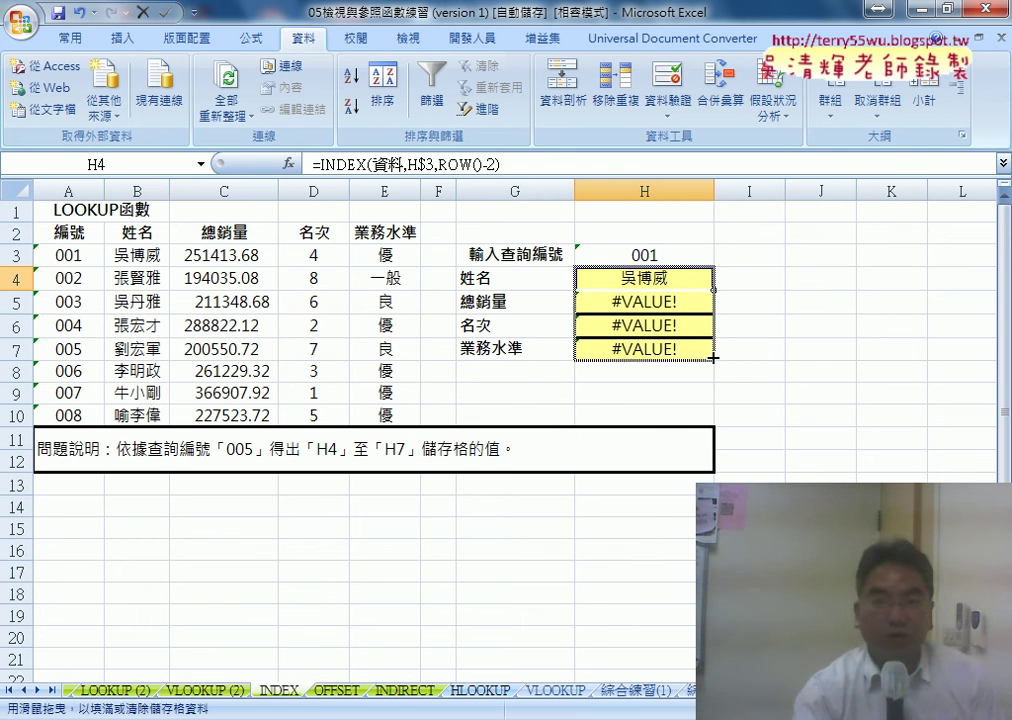
{"action": "left_click_drag", "start_coordinate": [708, 288], "coordinate": [708, 352]}
Step: Change the lookup ID in H3 from 001 to 002, then select the 編號 column A2:A10
{"action": "left_click", "coordinate": [668, 259]}
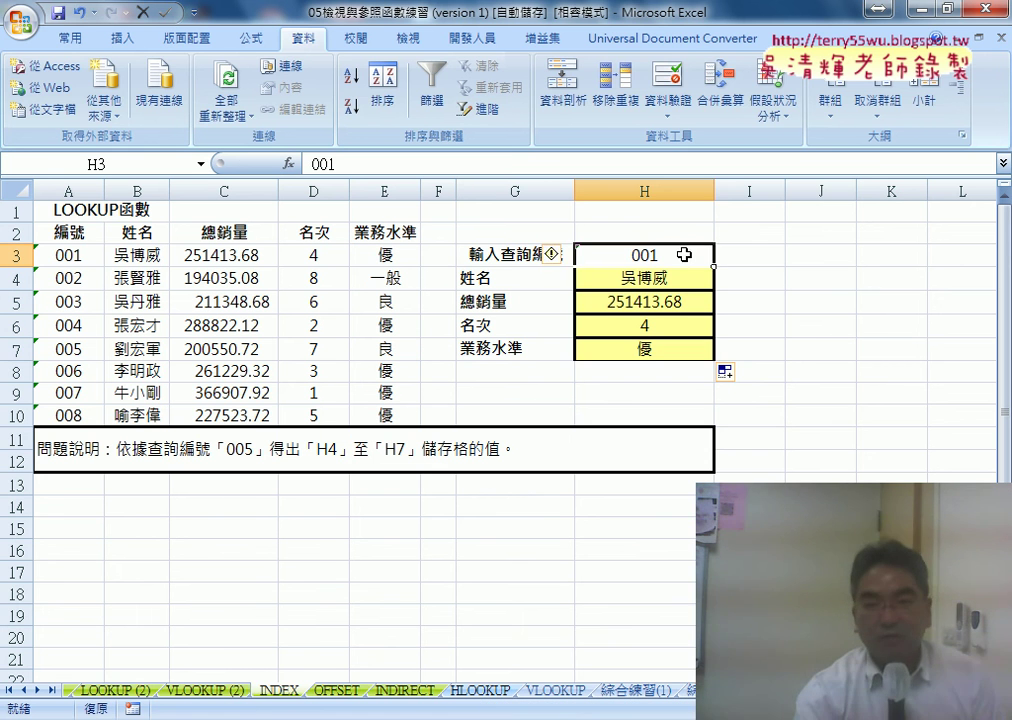
{"action": "double_click", "coordinate": [655, 255]}
{"action": "left_click_drag", "start_coordinate": [651, 255], "coordinate": [668, 255]}
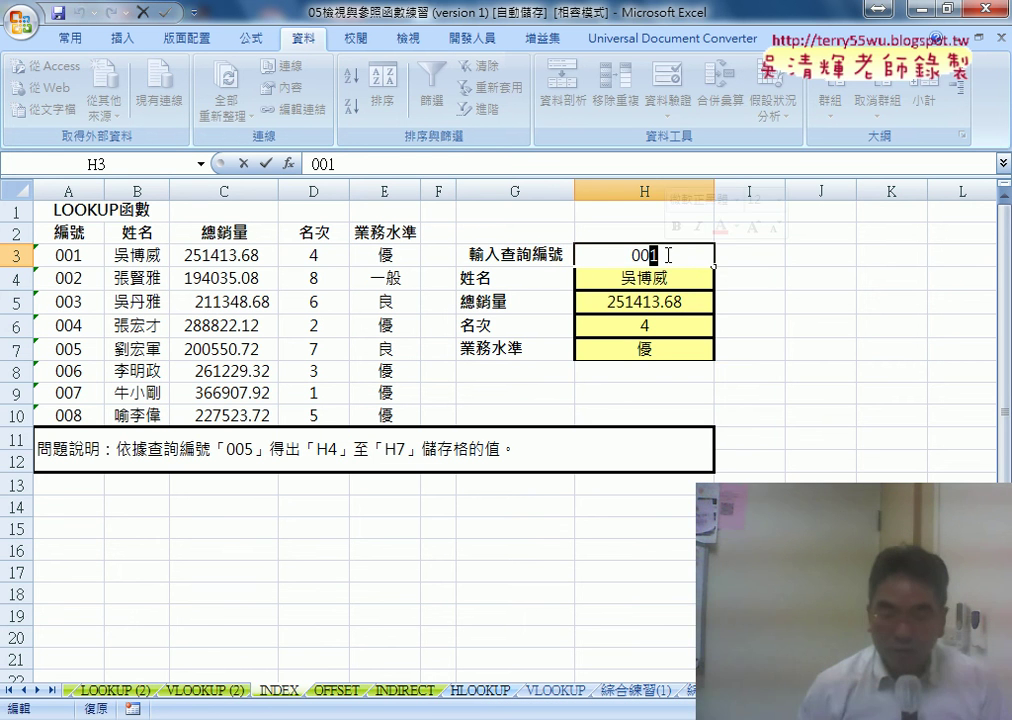
{"action": "type", "text": "2"}
{"action": "key", "text": "Return"}
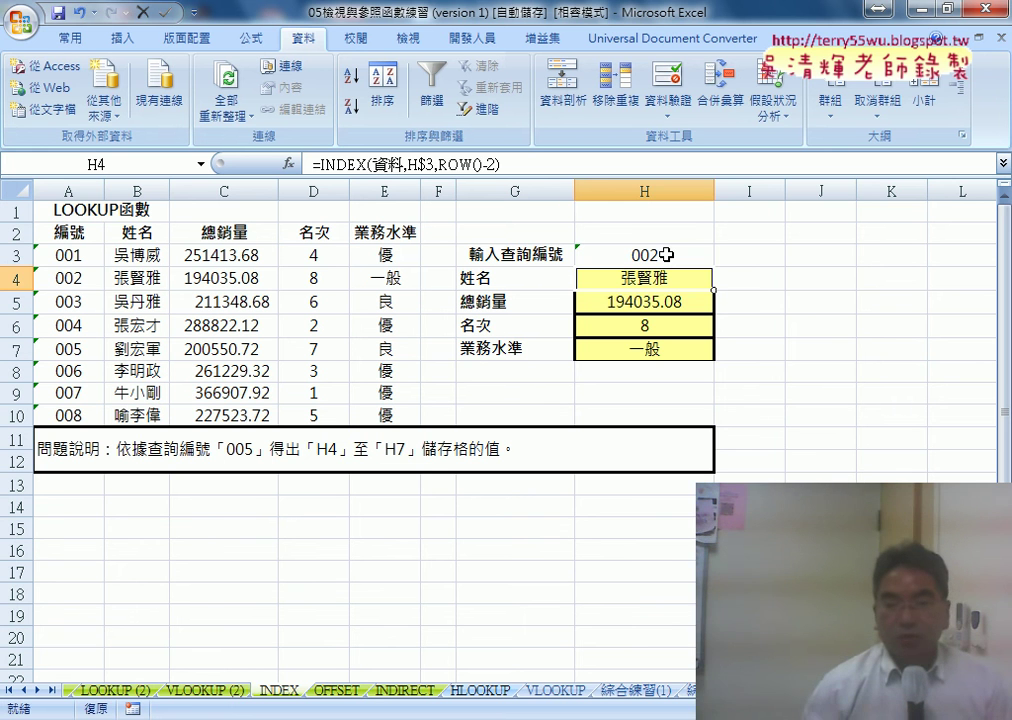
{"action": "left_click", "coordinate": [666, 255]}
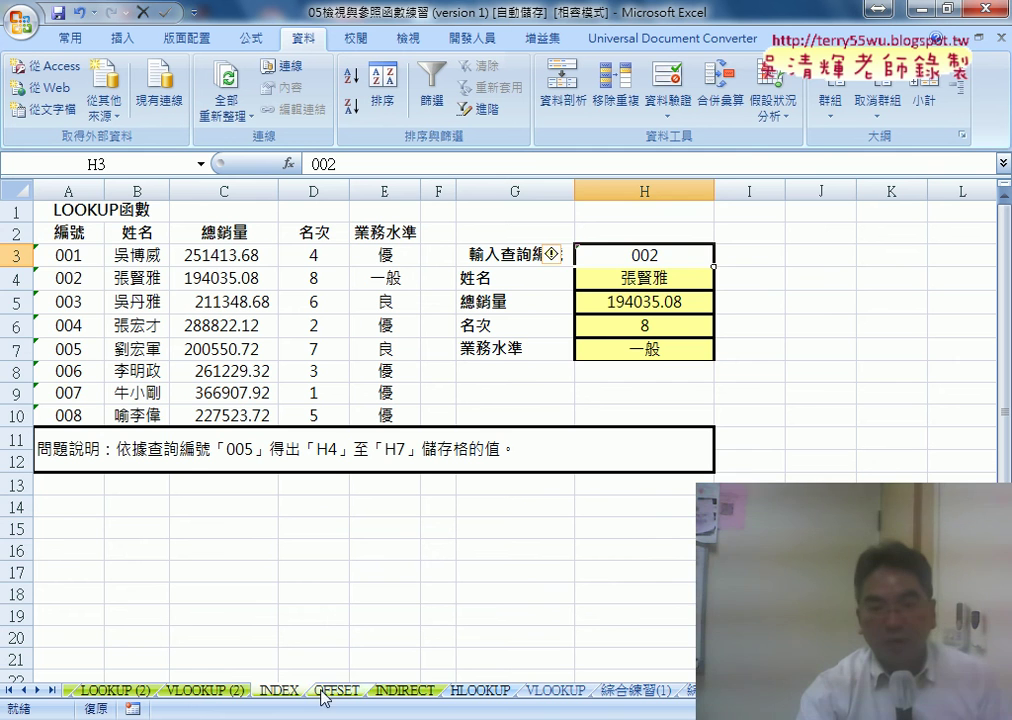
{"action": "left_click_drag", "start_coordinate": [68, 232], "coordinate": [68, 410]}
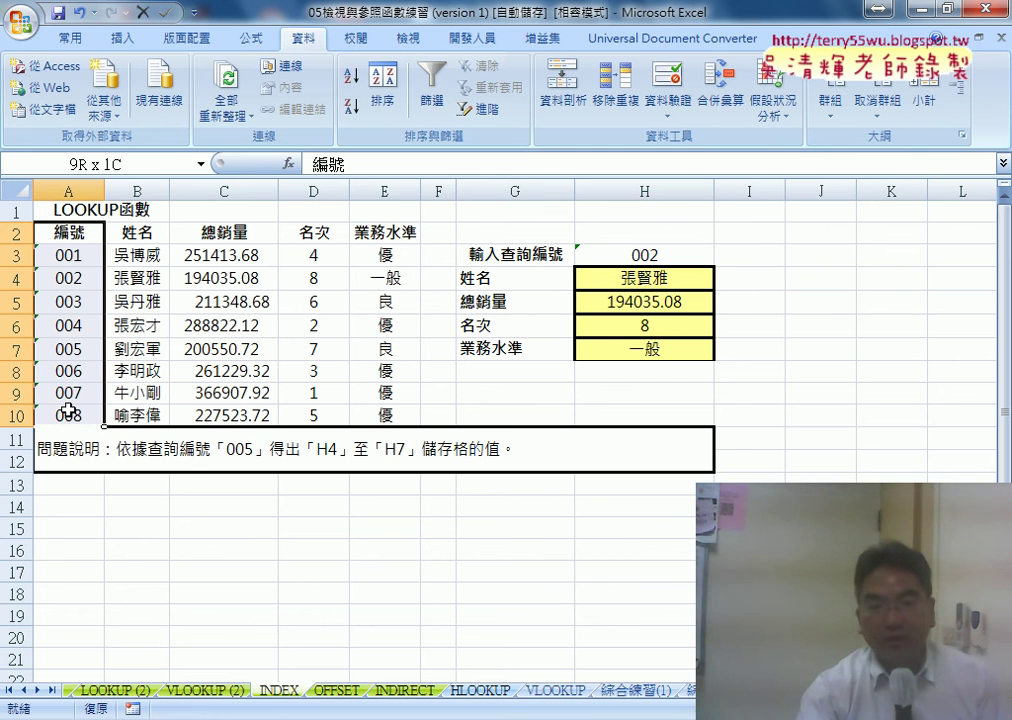
Step: Start Create from Selection for the ID column, then cancel it
{"action": "left_click", "coordinate": [252, 40]}
{"action": "left_click", "coordinate": [600, 110]}
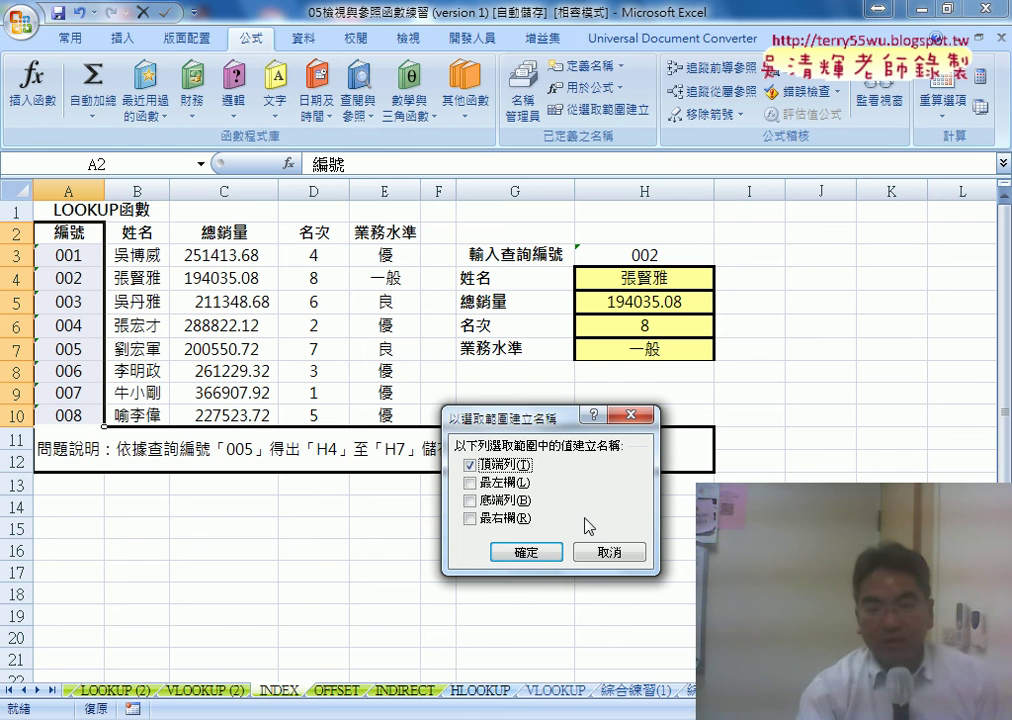
{"action": "left_click", "coordinate": [611, 553]}
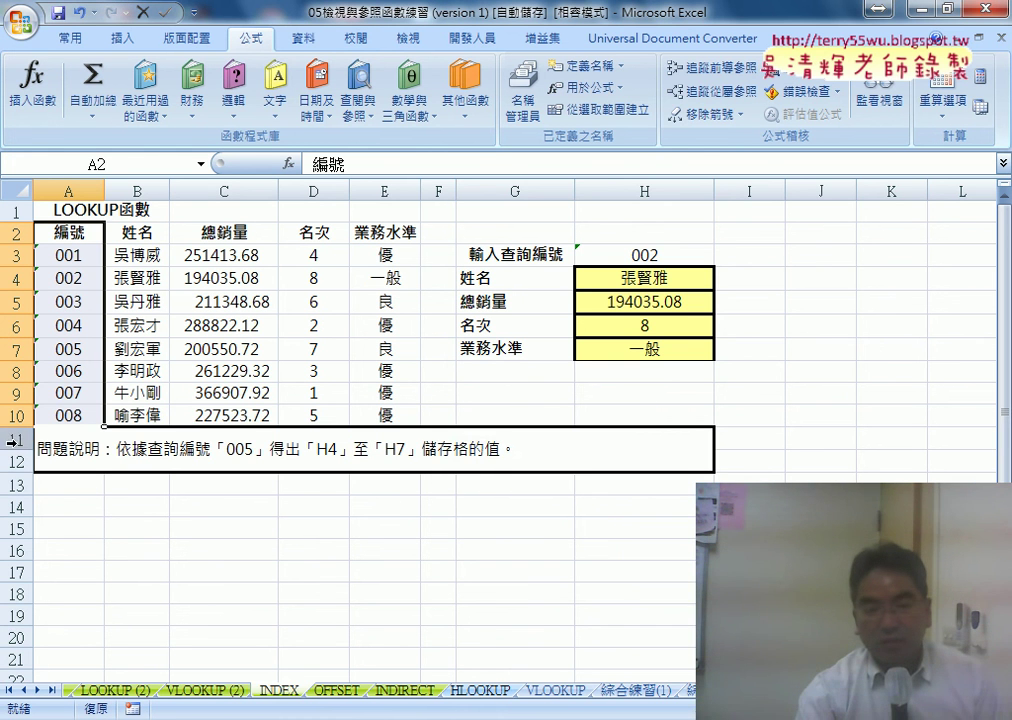
Step: Delete rows 11–12 holding the problem description, then the blank rows 11–13
{"action": "left_click_drag", "start_coordinate": [10, 441], "coordinate": [8, 458]}
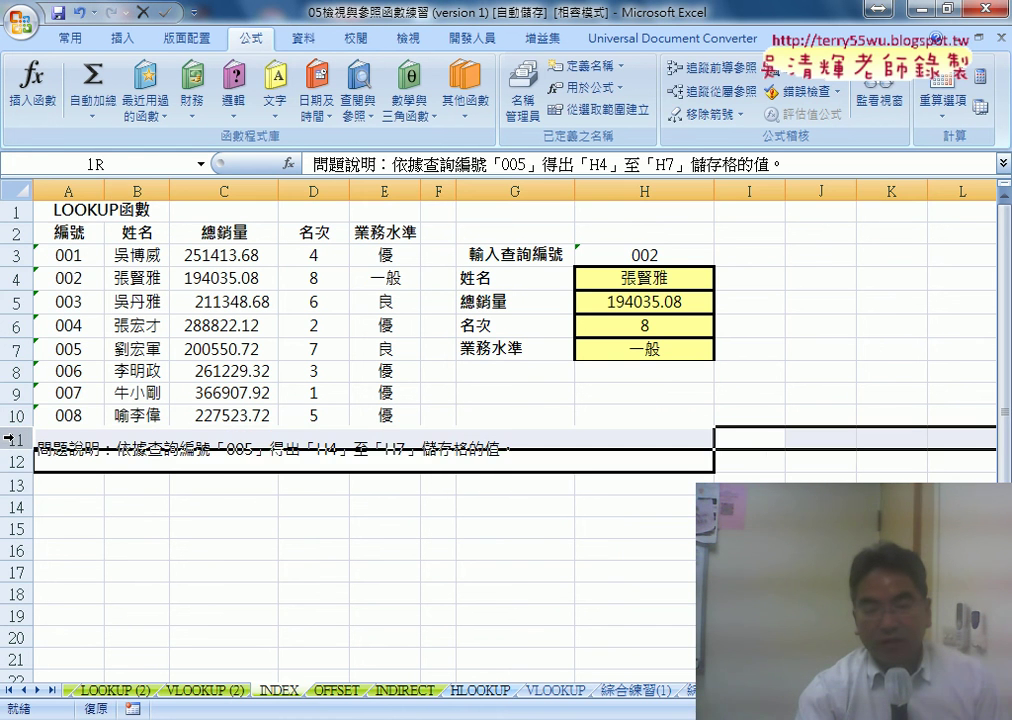
{"action": "right_click", "coordinate": [131, 456]}
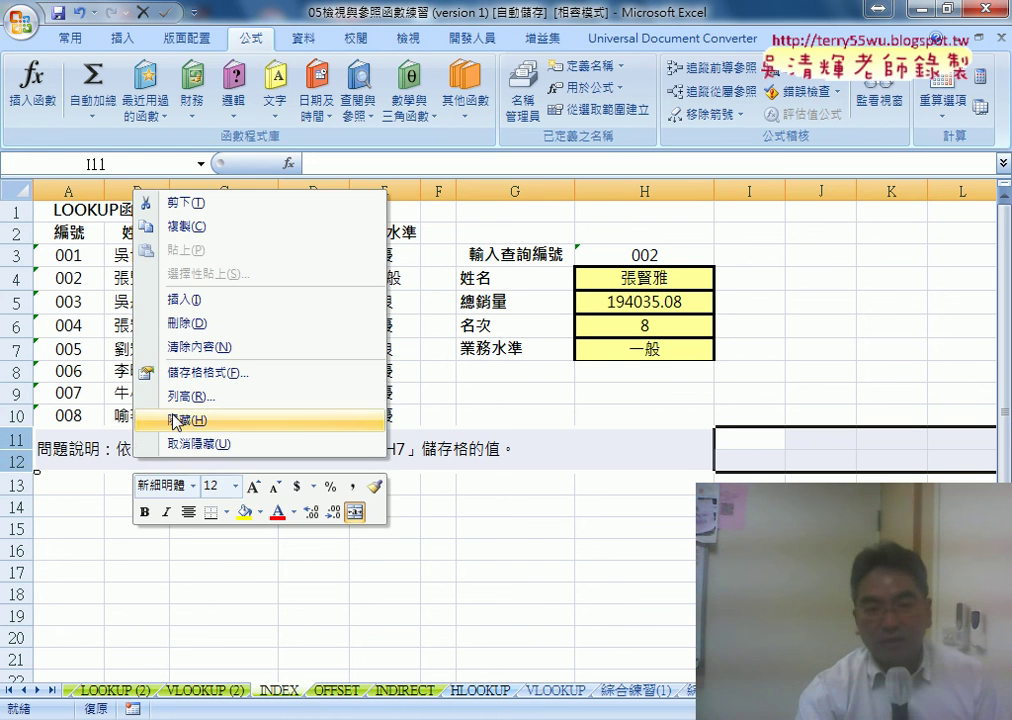
{"action": "left_click", "coordinate": [197, 324]}
{"action": "left_click_drag", "start_coordinate": [16, 437], "coordinate": [16, 481]}
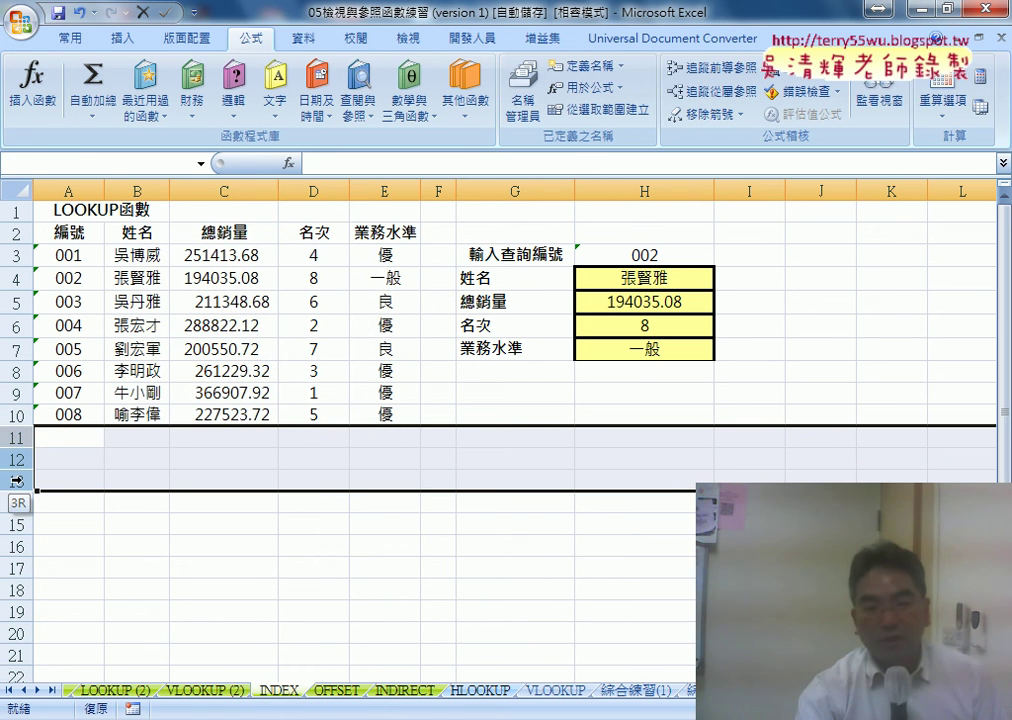
{"action": "right_click", "coordinate": [108, 462]}
{"action": "left_click", "coordinate": [168, 328]}
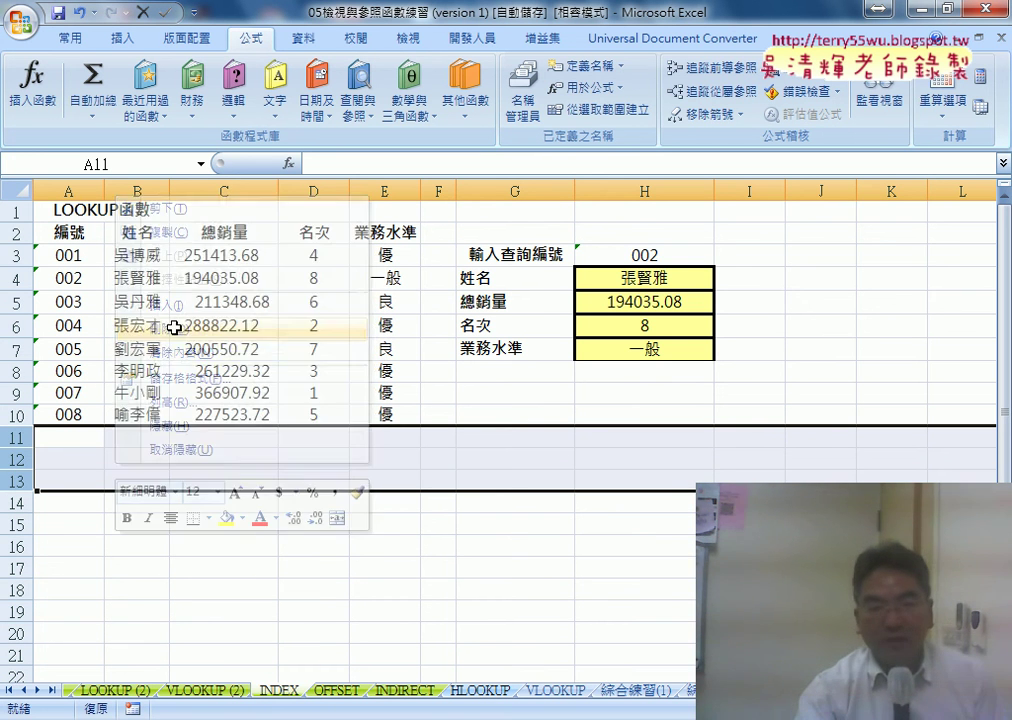
{"action": "left_click_drag", "start_coordinate": [68, 232], "coordinate": [72, 413]}
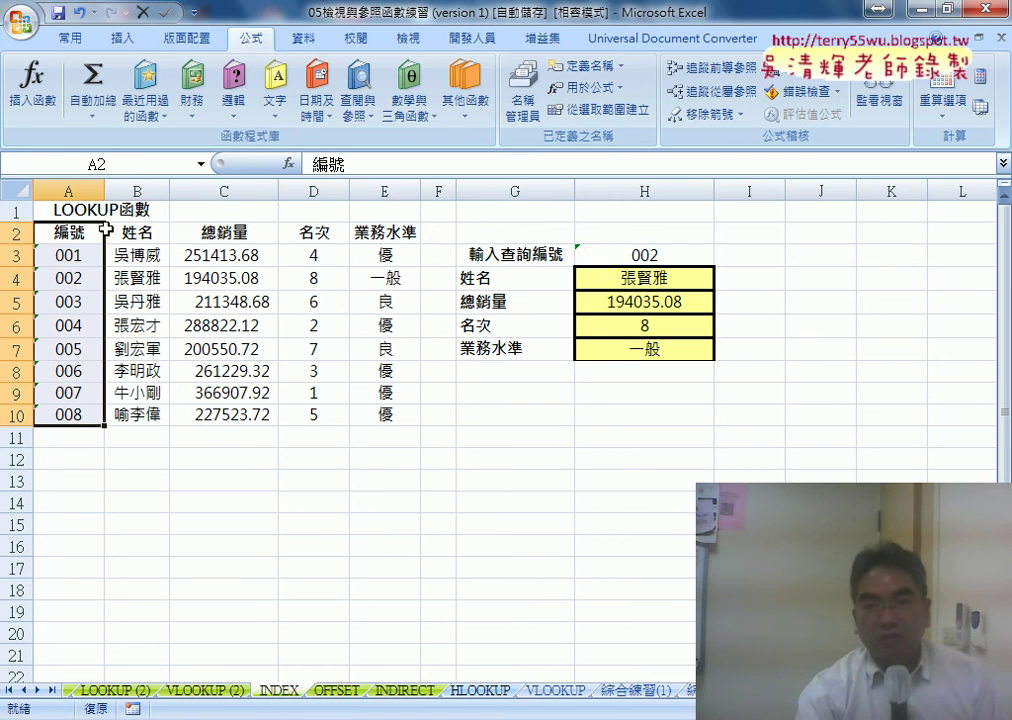
Step: In Name Manager, repoint 編號 from #REF! to =INDEX!$A$3:$A$65536
{"action": "left_click", "coordinate": [523, 100]}
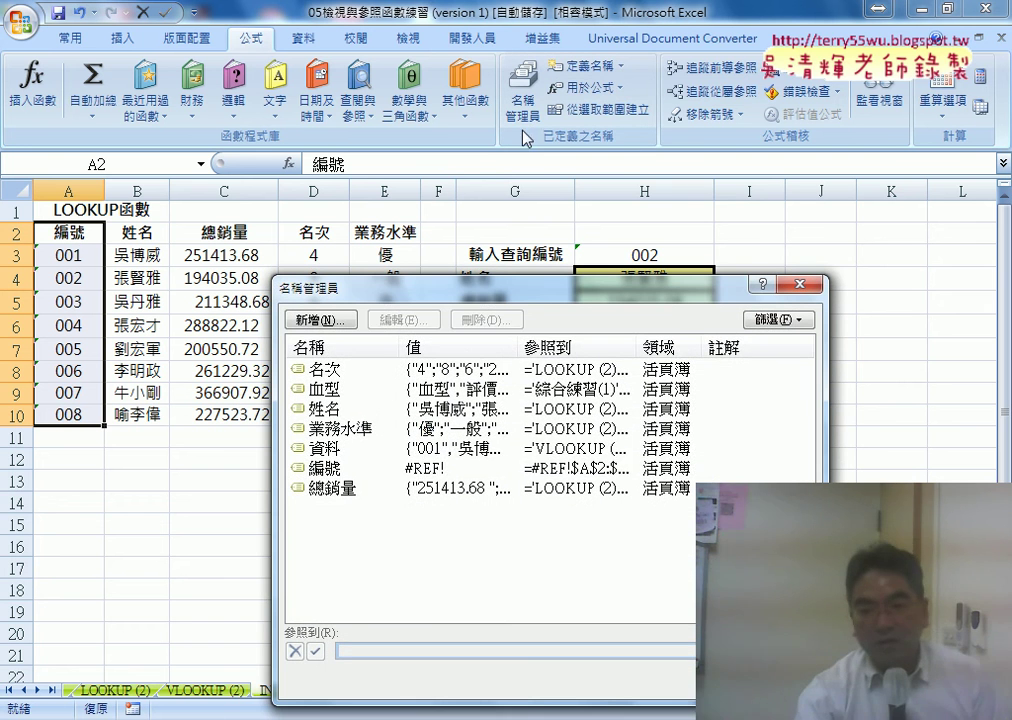
{"action": "left_click", "coordinate": [340, 468]}
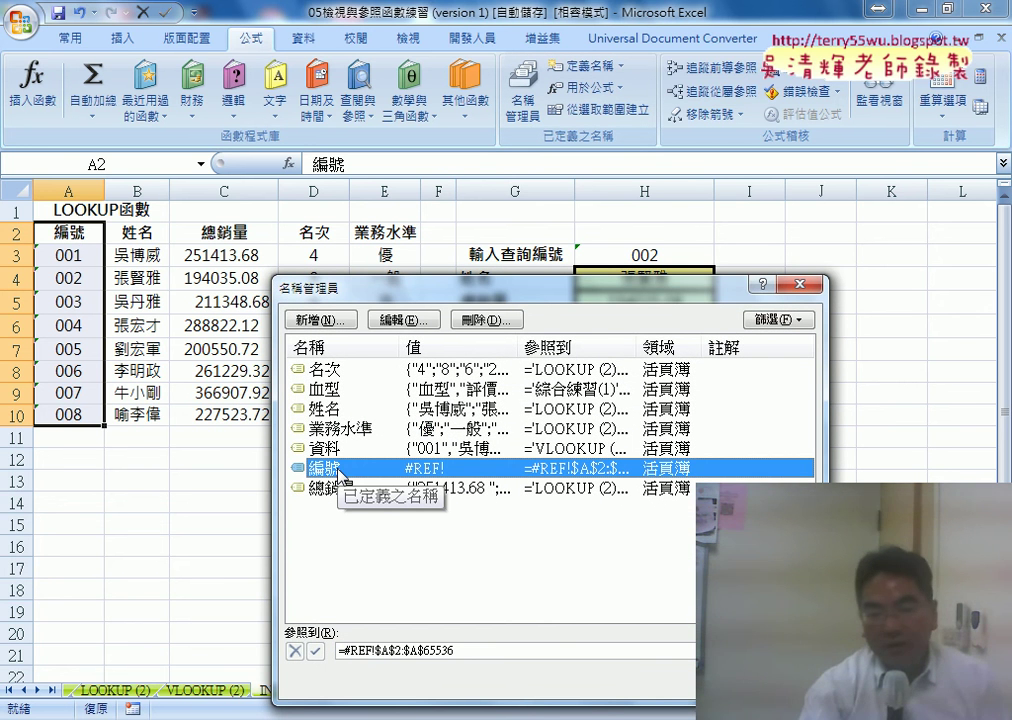
{"action": "left_click", "coordinate": [457, 651]}
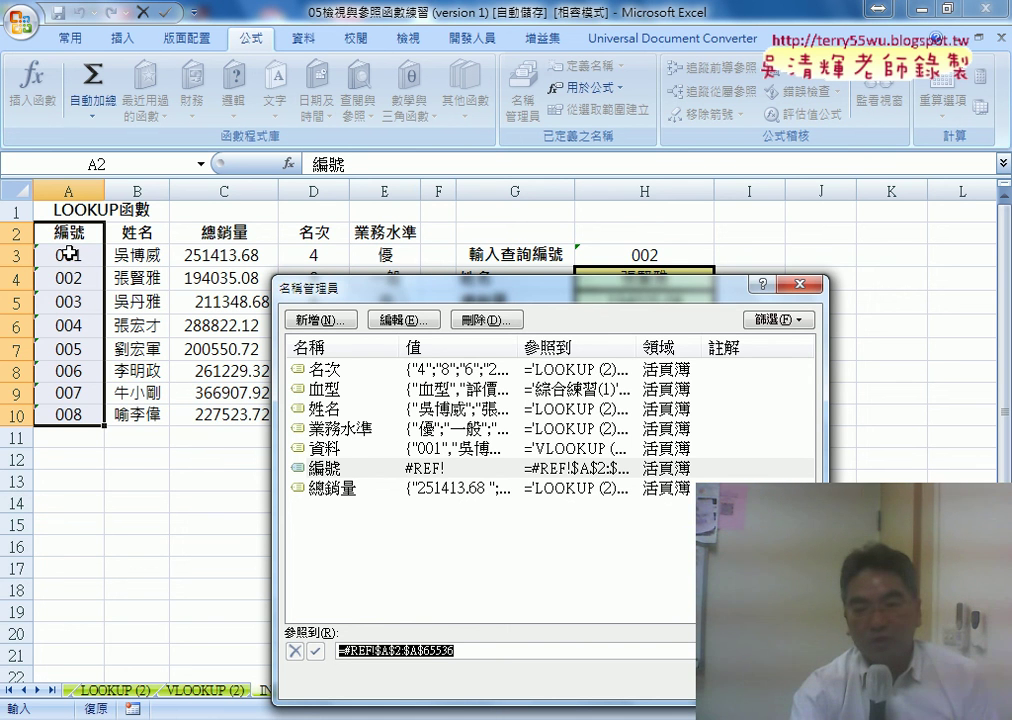
{"action": "left_click", "coordinate": [68, 254]}
{"action": "left_click_drag", "start_coordinate": [68, 254], "coordinate": [76, 415]}
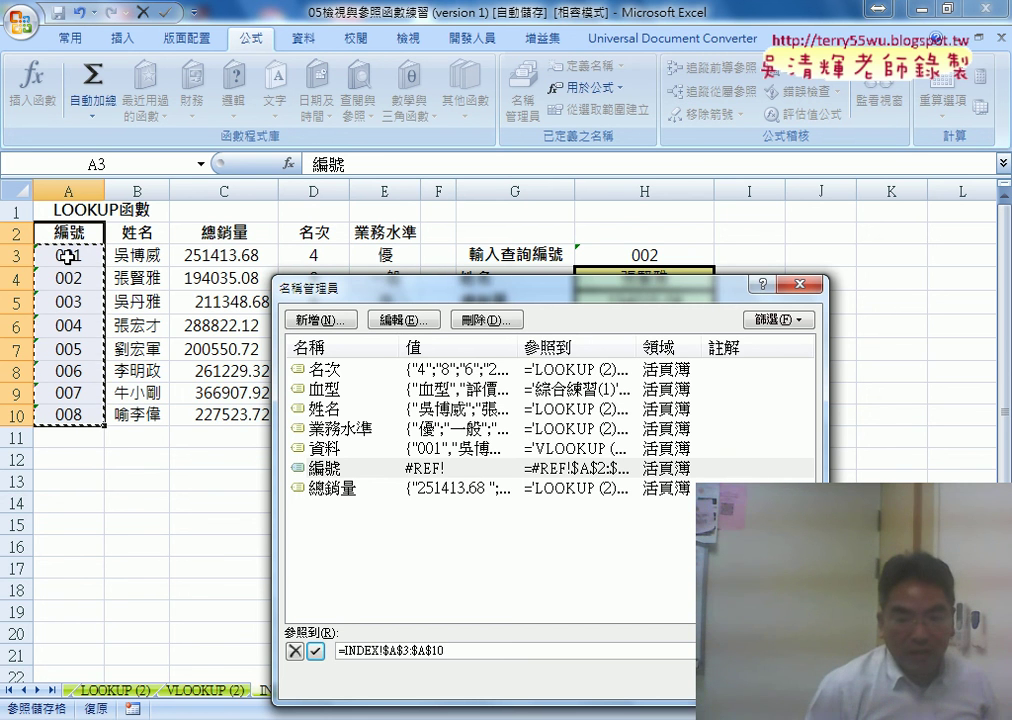
{"action": "key", "text": "ctrl+shift+Down"}
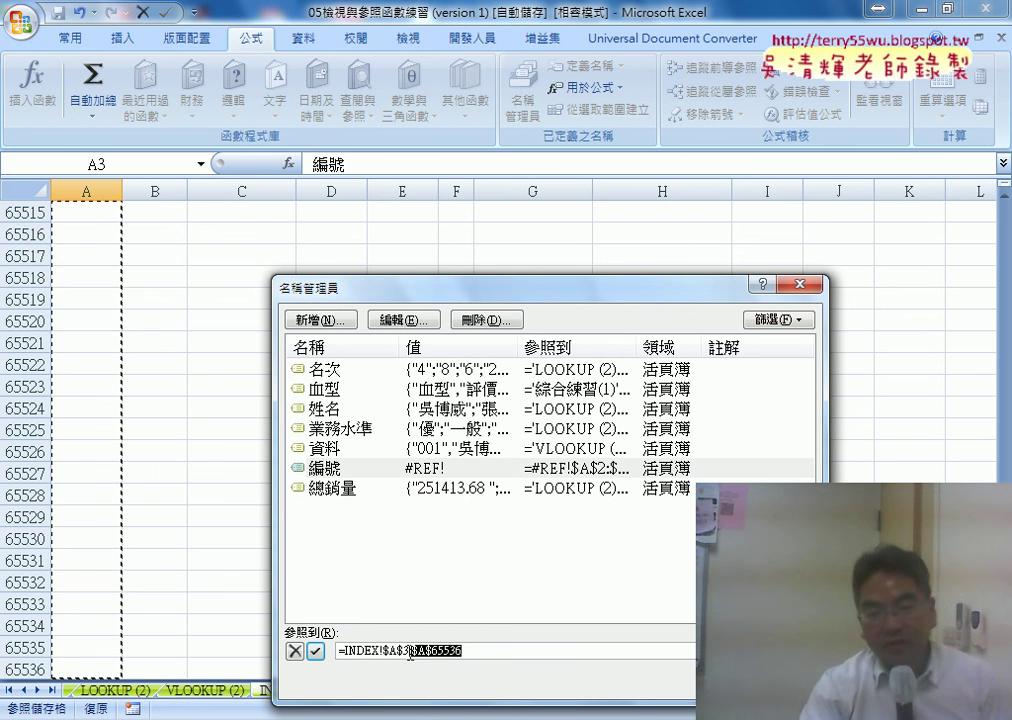
{"action": "double_click", "coordinate": [358, 653]}
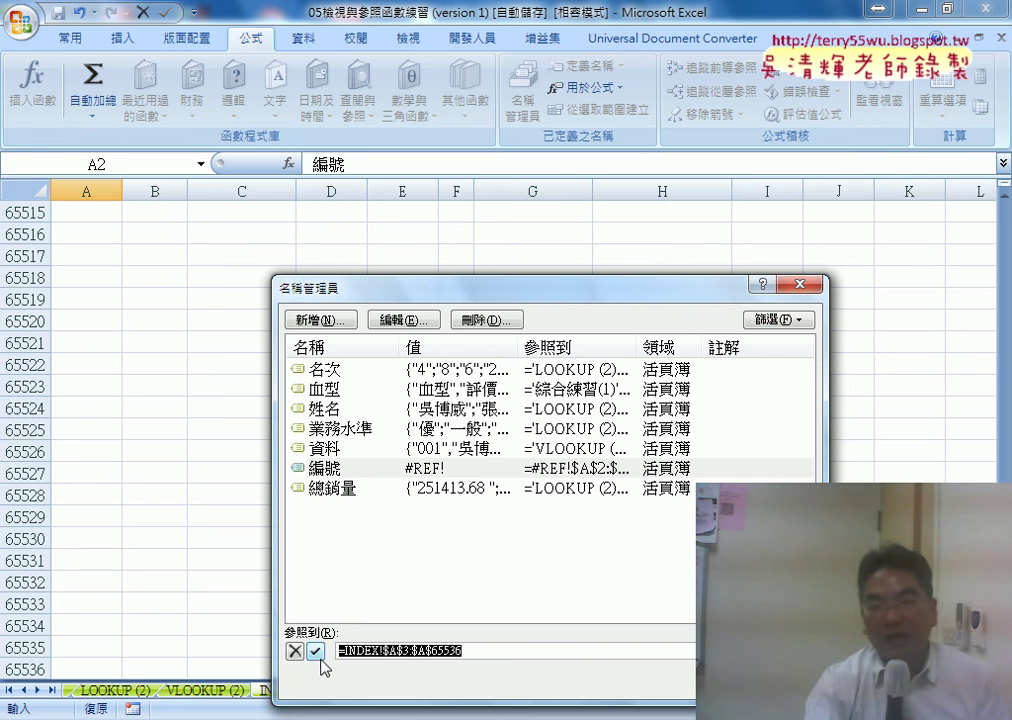
{"action": "left_click", "coordinate": [316, 652]}
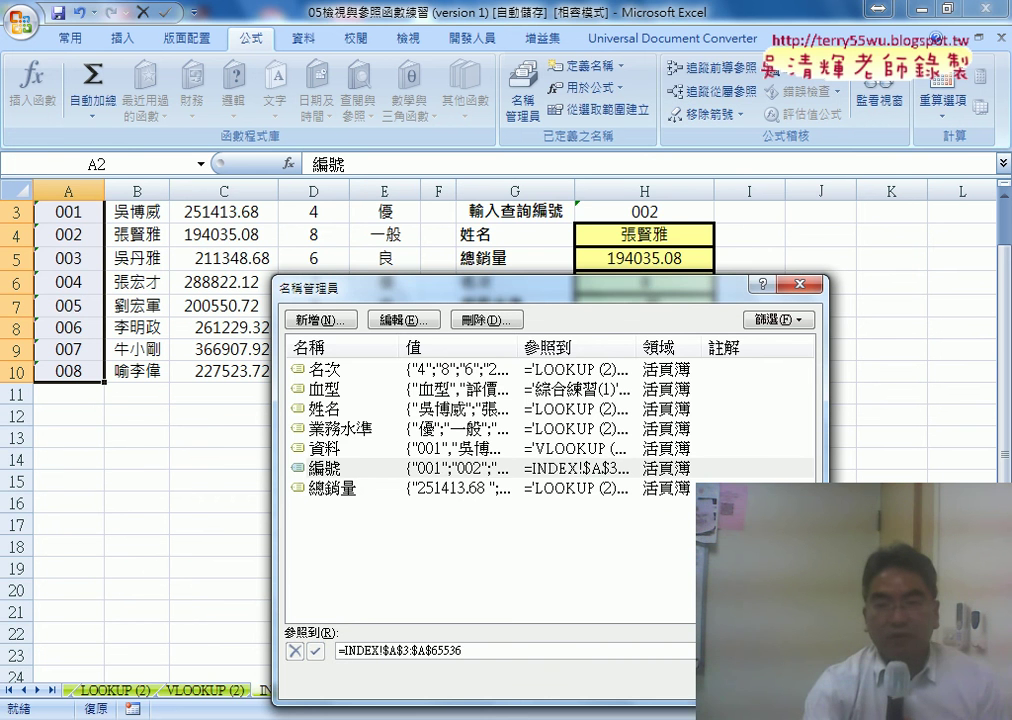
{"action": "key", "text": "Escape"}
{"action": "left_click", "coordinate": [643, 244]}
{"action": "scroll", "coordinate": [643, 244], "scroll_direction": "up", "scroll_amount": 1}
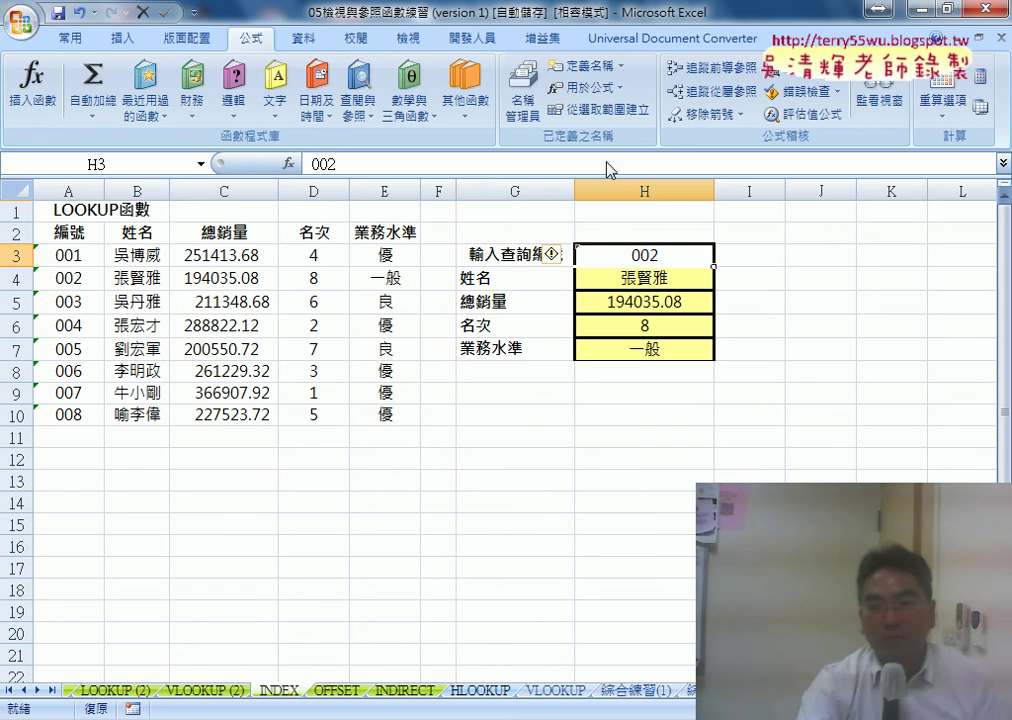
Step: Apply List data validation to H3 with the source =編號
{"action": "left_click", "coordinate": [303, 38]}
{"action": "left_click", "coordinate": [671, 90]}
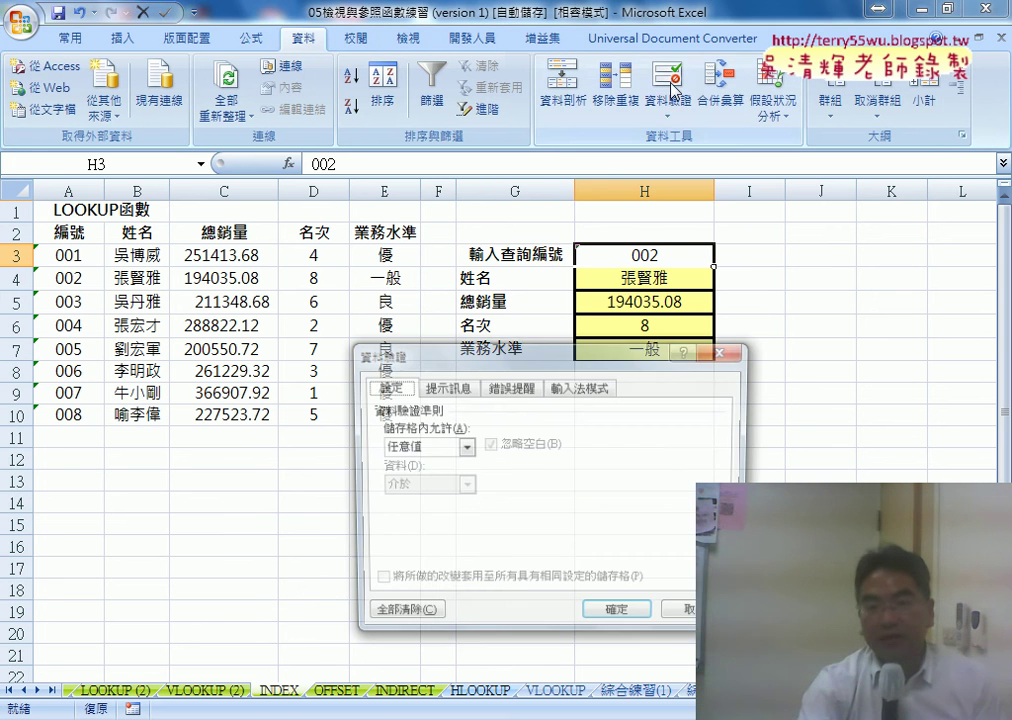
{"action": "left_click", "coordinate": [443, 446]}
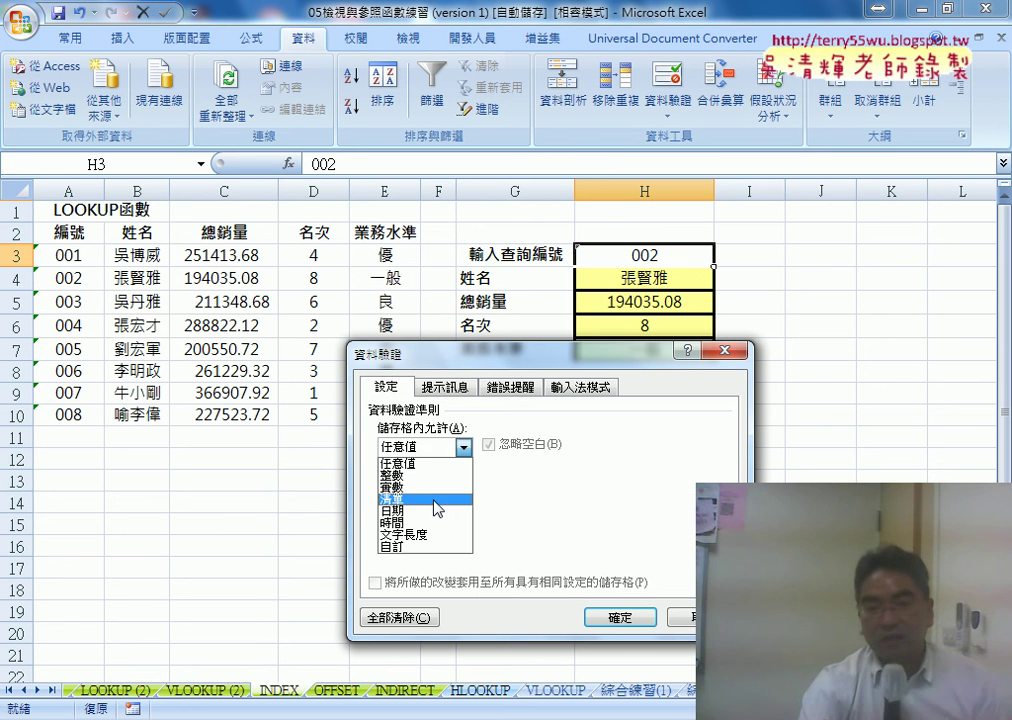
{"action": "left_click", "coordinate": [435, 500]}
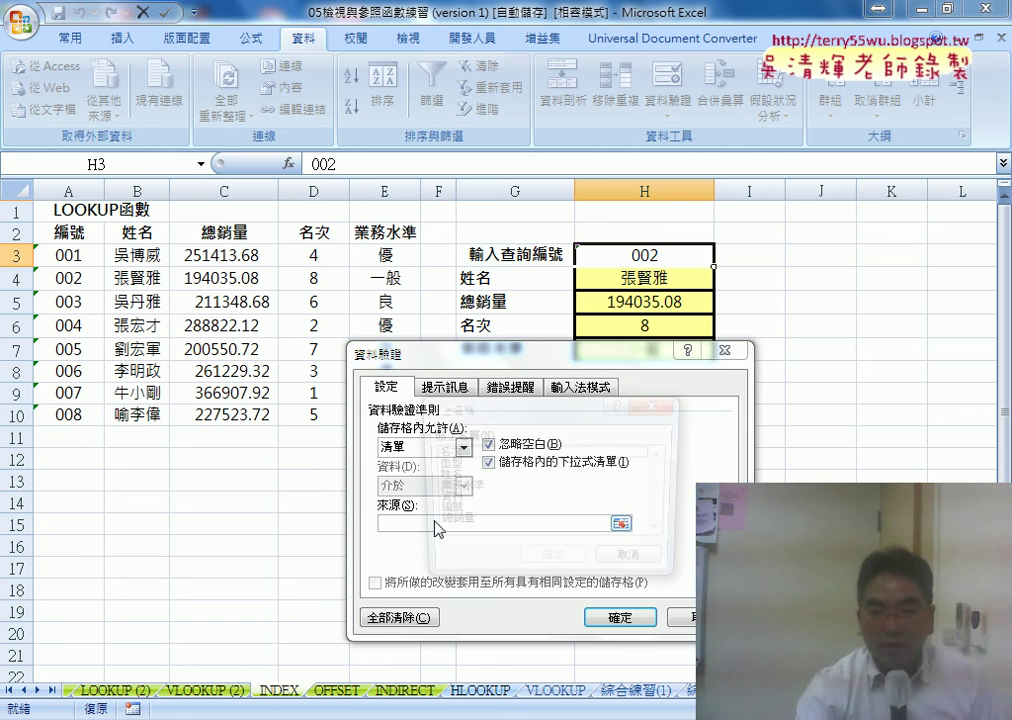
{"action": "left_click", "coordinate": [460, 511]}
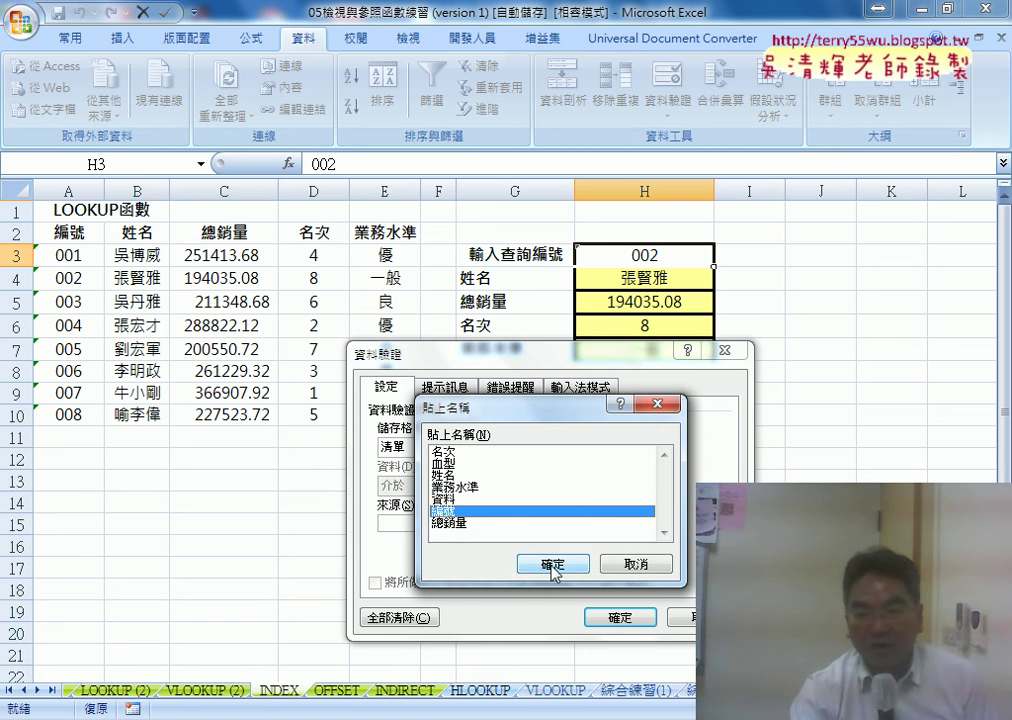
{"action": "left_click", "coordinate": [553, 565]}
{"action": "left_click", "coordinate": [620, 617]}
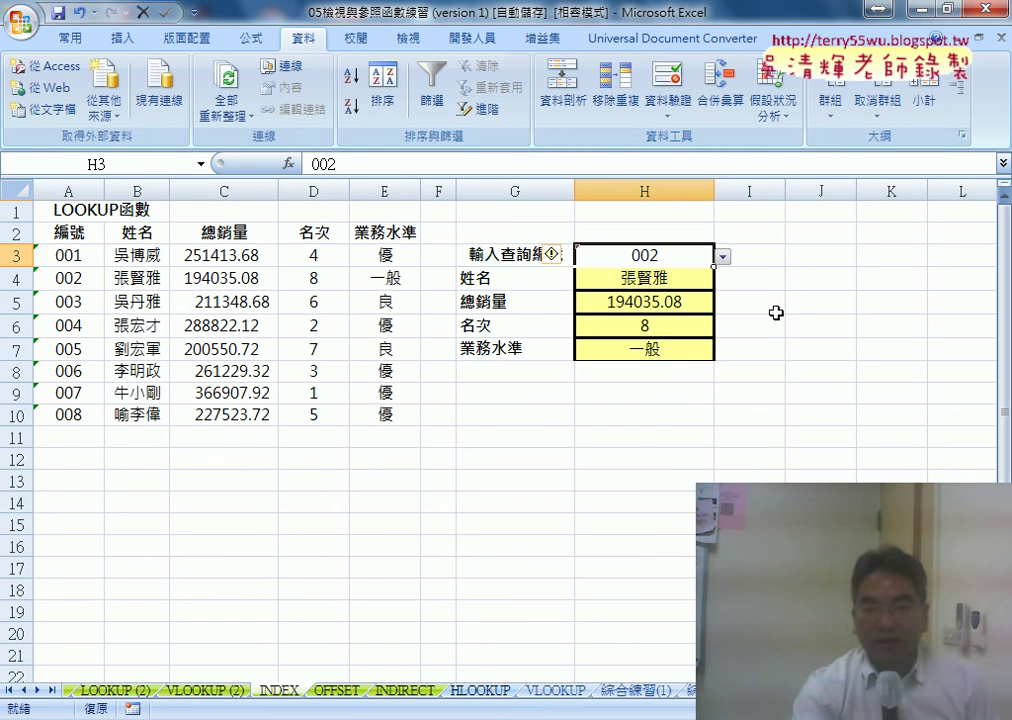
Step: Check H3's ID dropdown while keeping 002, then select IDs 007 and 008 in A9:A10
{"action": "left_click", "coordinate": [722, 257]}
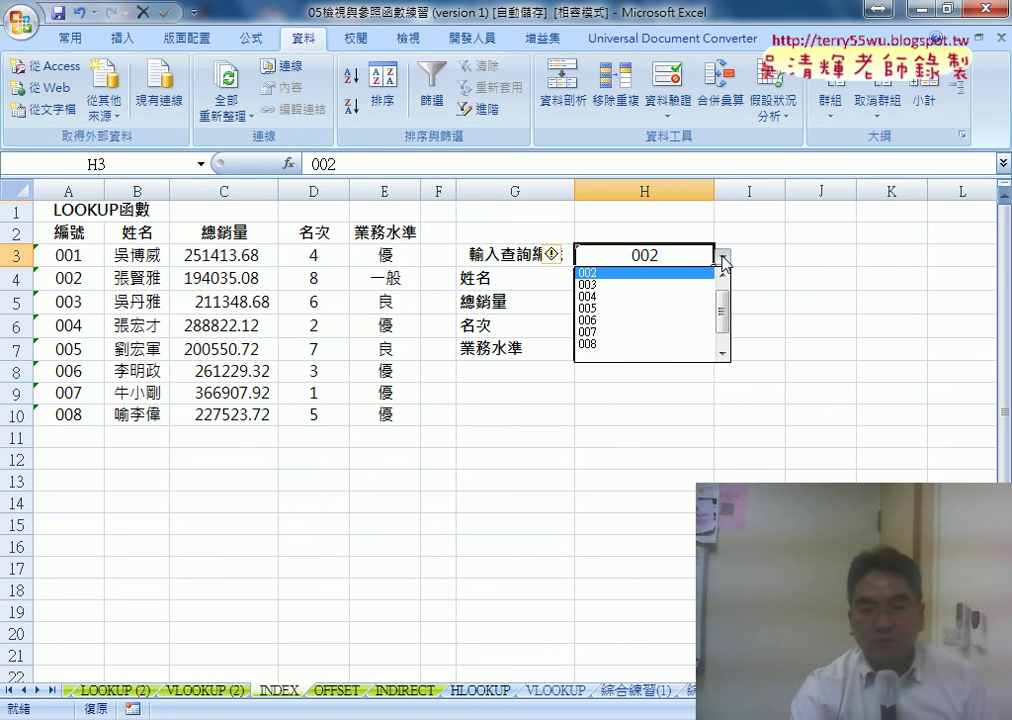
{"action": "left_click", "coordinate": [640, 272]}
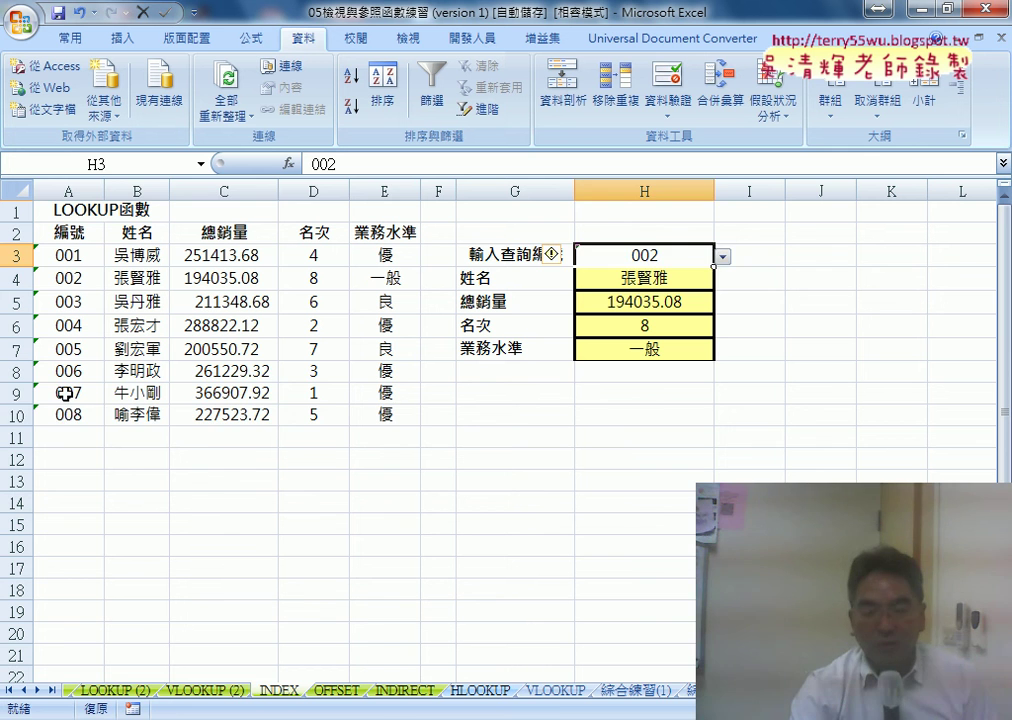
{"action": "left_click_drag", "start_coordinate": [64, 394], "coordinate": [377, 412]}
{"action": "left_click_drag", "start_coordinate": [59, 400], "coordinate": [102, 466]}
Step: Fill IDs 009 and 010 into A11:A12 and copy the B9:E10 details into rows 11–12
{"action": "left_click_drag", "start_coordinate": [125, 393], "coordinate": [239, 420]}
{"action": "left_click", "coordinate": [425, 420]}
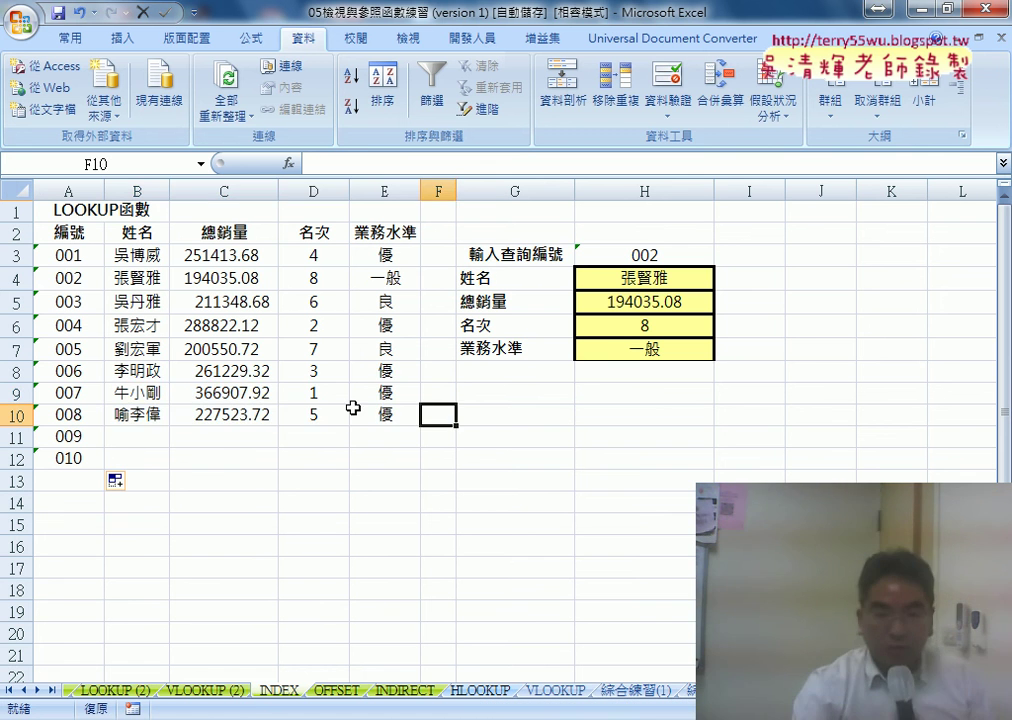
{"action": "left_click_drag", "start_coordinate": [125, 393], "coordinate": [368, 411]}
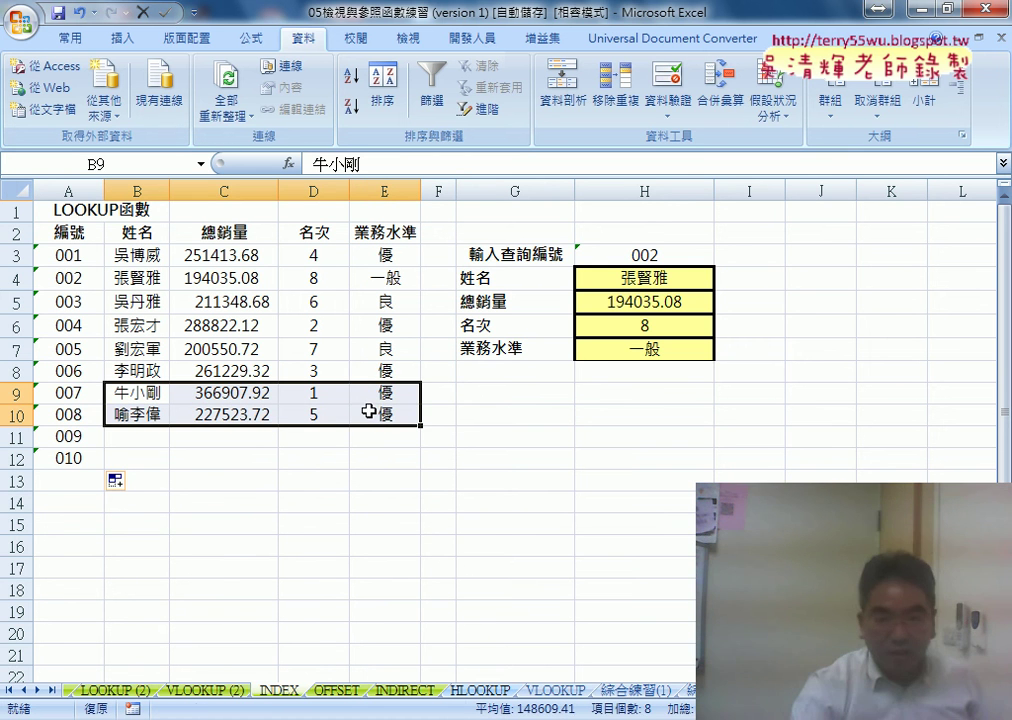
{"action": "key", "text": "ctrl+c"}
{"action": "left_click", "coordinate": [137, 436]}
{"action": "key", "text": "ctrl+v"}
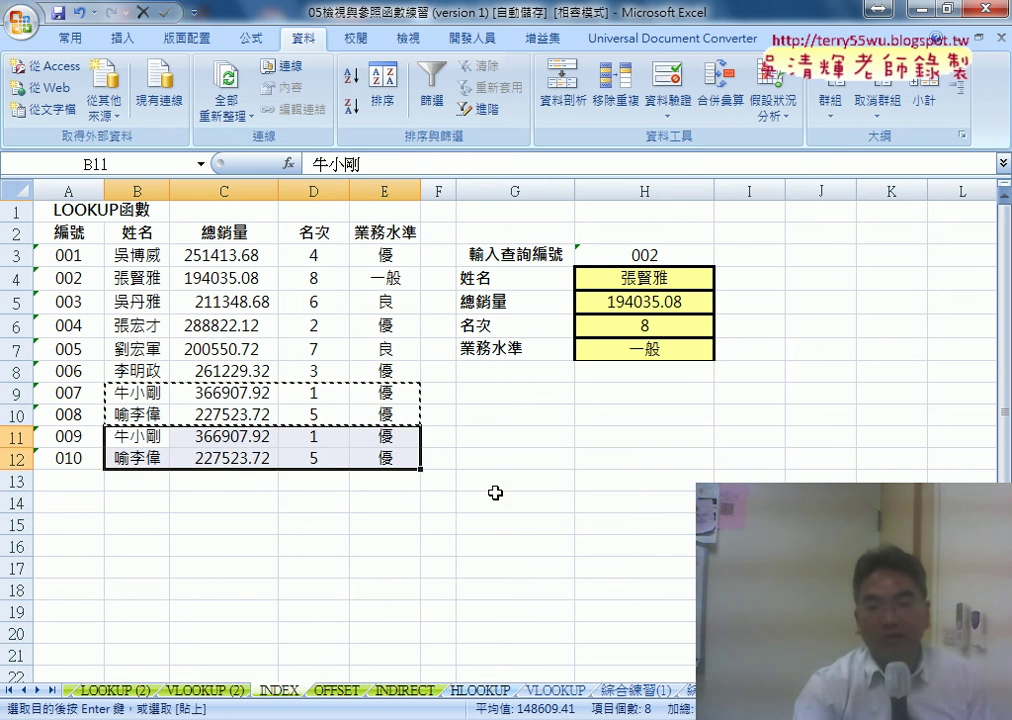
{"action": "left_click", "coordinate": [495, 489]}
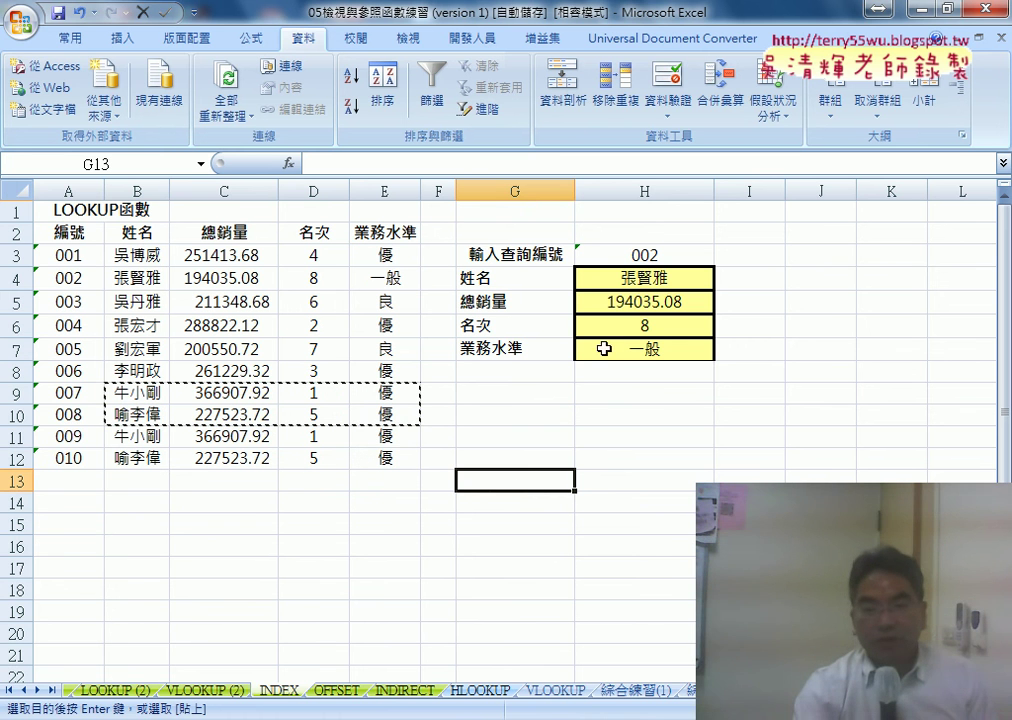
Step: Check H3's ID dropdown list, then extend the ID series with 011 and 012 in A13:A14
{"action": "left_click_drag", "start_coordinate": [80, 436], "coordinate": [80, 455]}
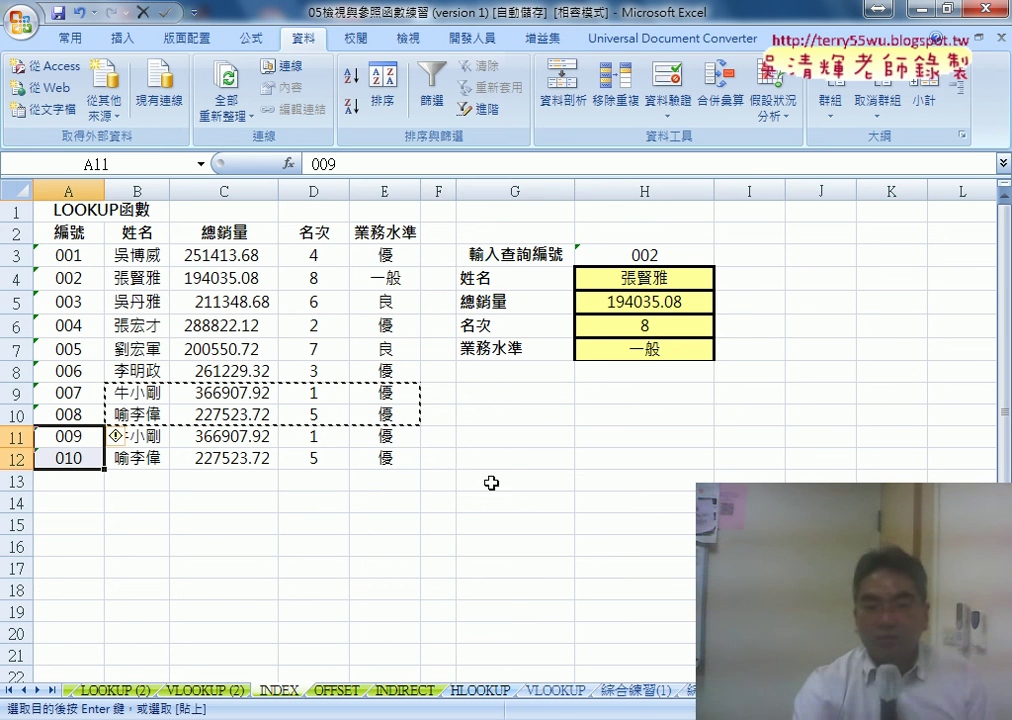
{"action": "left_click", "coordinate": [66, 414]}
{"action": "mouse_move", "coordinate": [114, 422]}
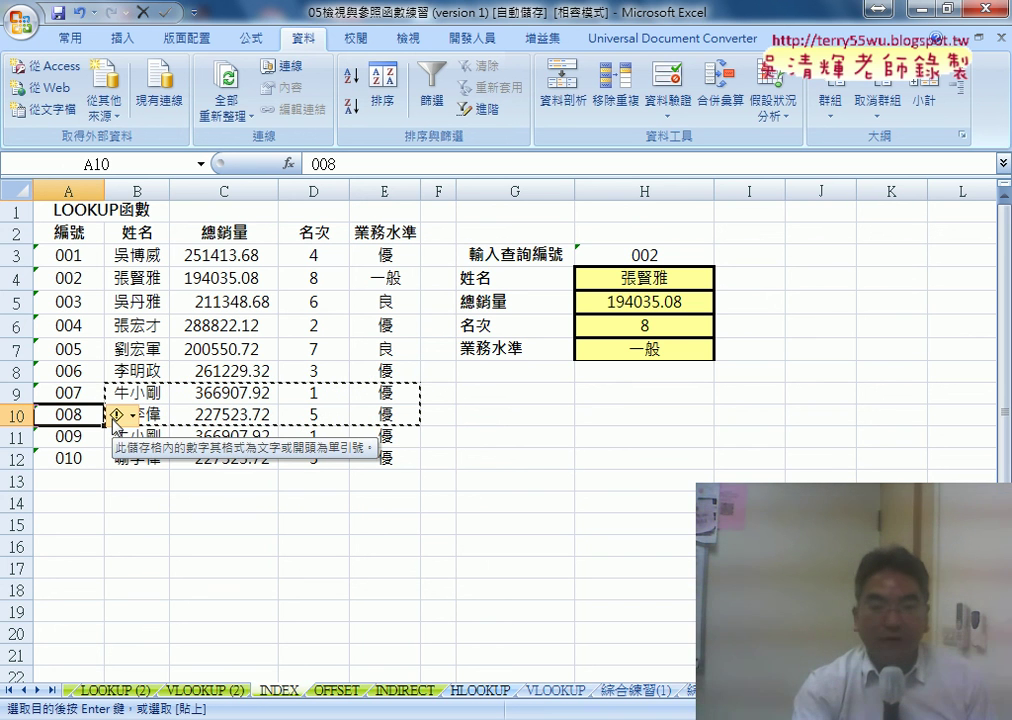
{"action": "left_click", "coordinate": [675, 254]}
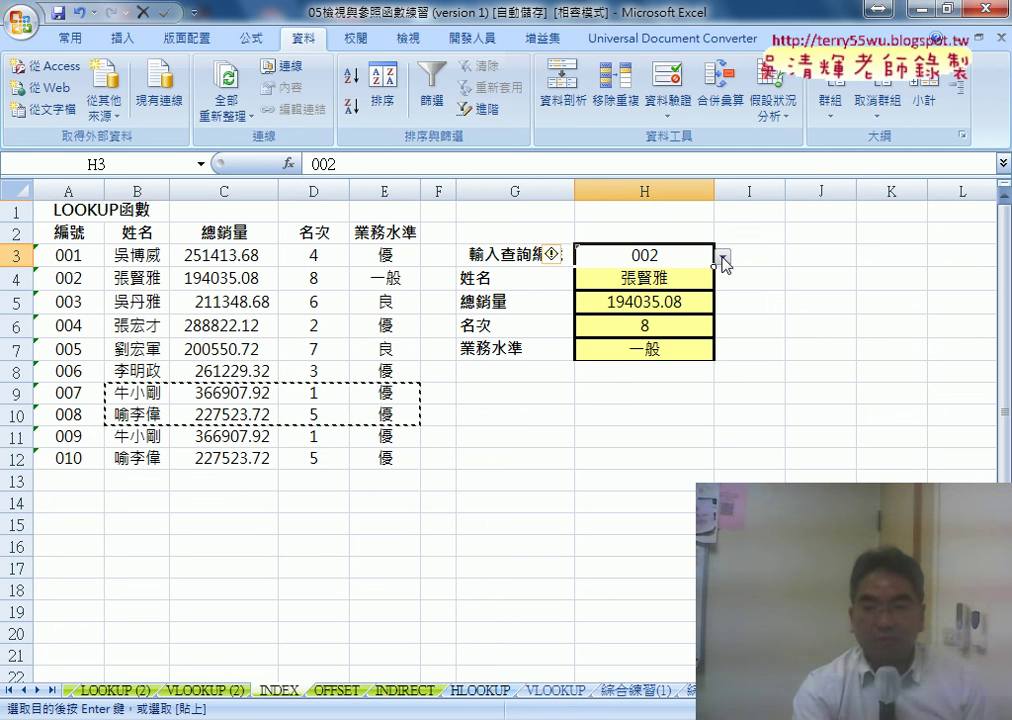
{"action": "left_click", "coordinate": [724, 259]}
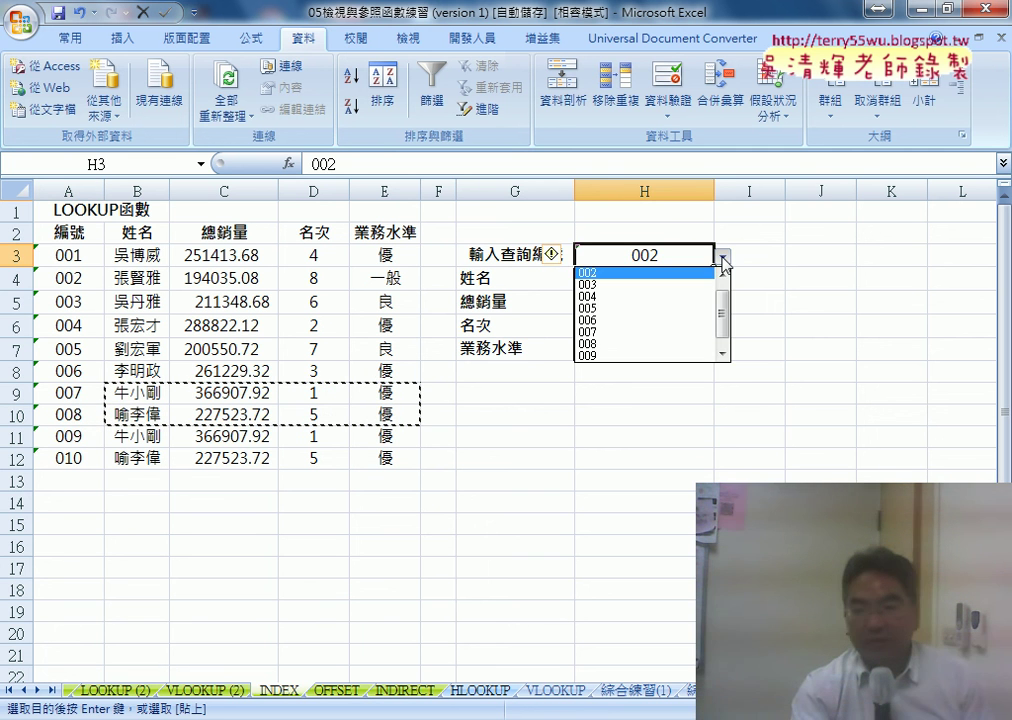
{"action": "left_click", "coordinate": [725, 340]}
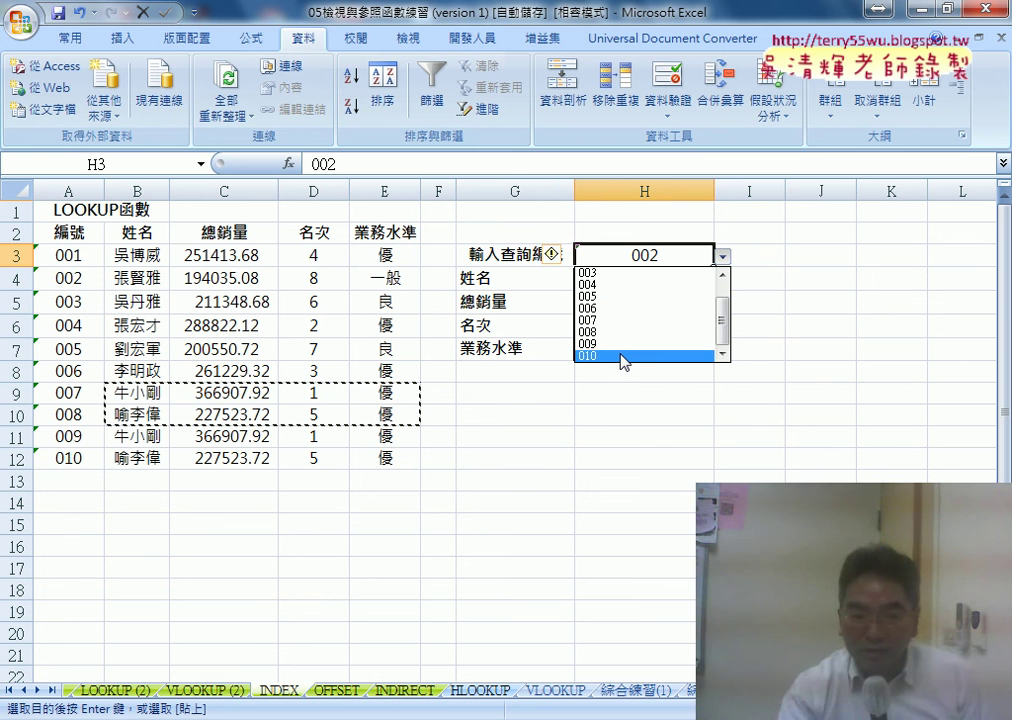
{"action": "left_click_drag", "start_coordinate": [60, 436], "coordinate": [99, 510]}
Step: Copy the 009–010 records in B11:E12 into B13:E14
{"action": "left_click_drag", "start_coordinate": [125, 436], "coordinate": [381, 453]}
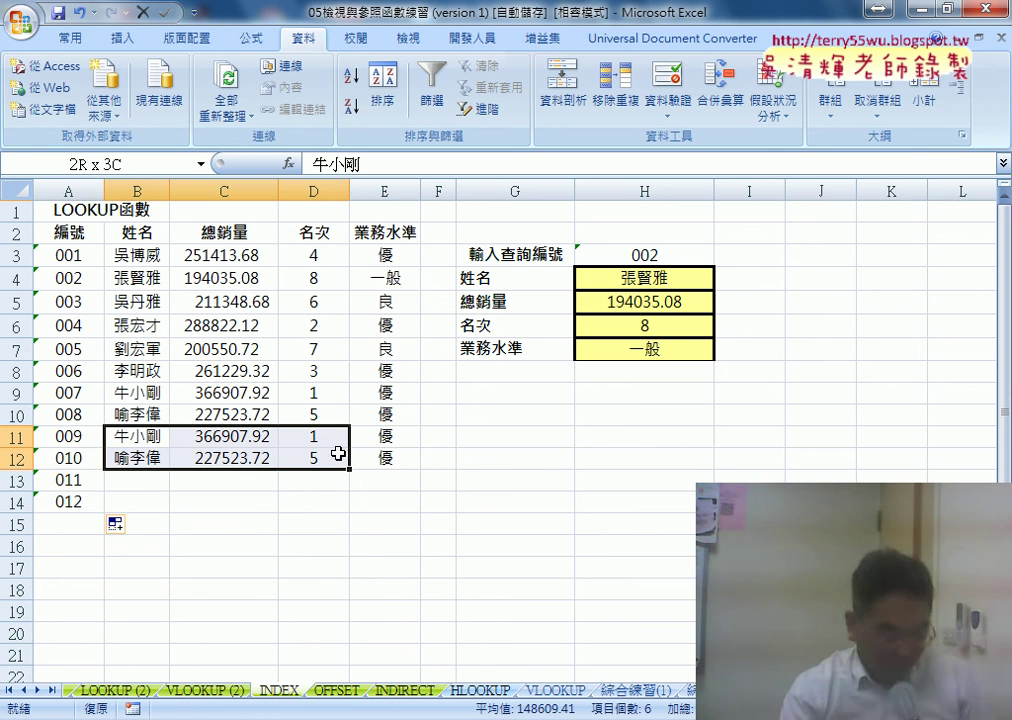
{"action": "key", "text": "ctrl+c"}
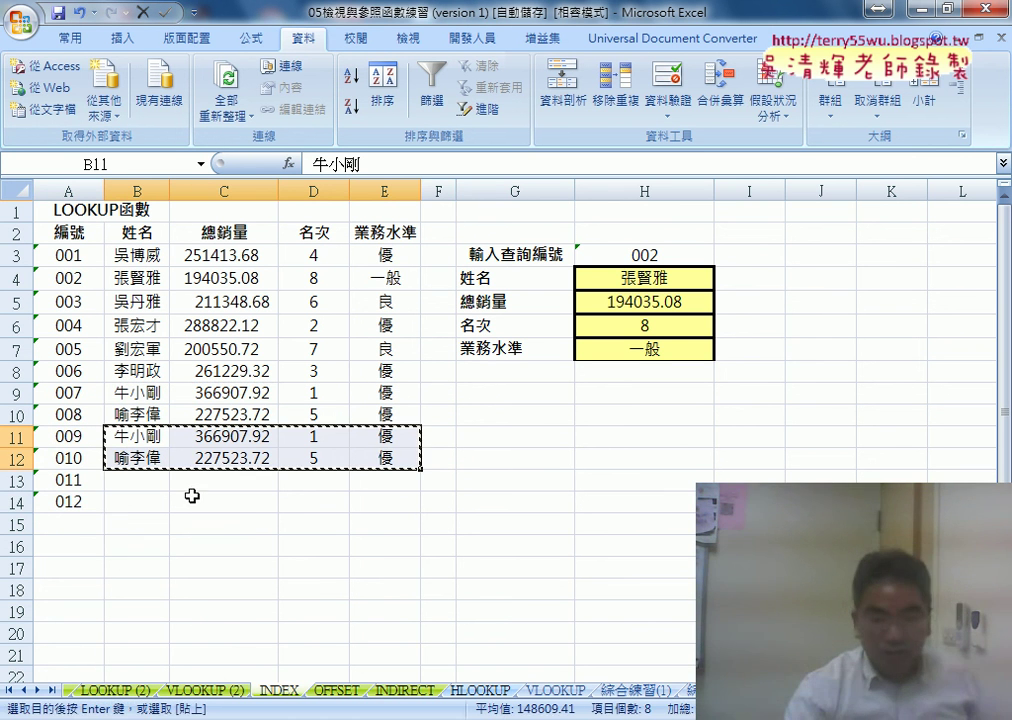
{"action": "left_click", "coordinate": [140, 481]}
{"action": "key", "text": "ctrl+v"}
Step: Scroll H3's ID list to confirm it now reaches 012, leaving H3 at 002
{"action": "left_click", "coordinate": [683, 263]}
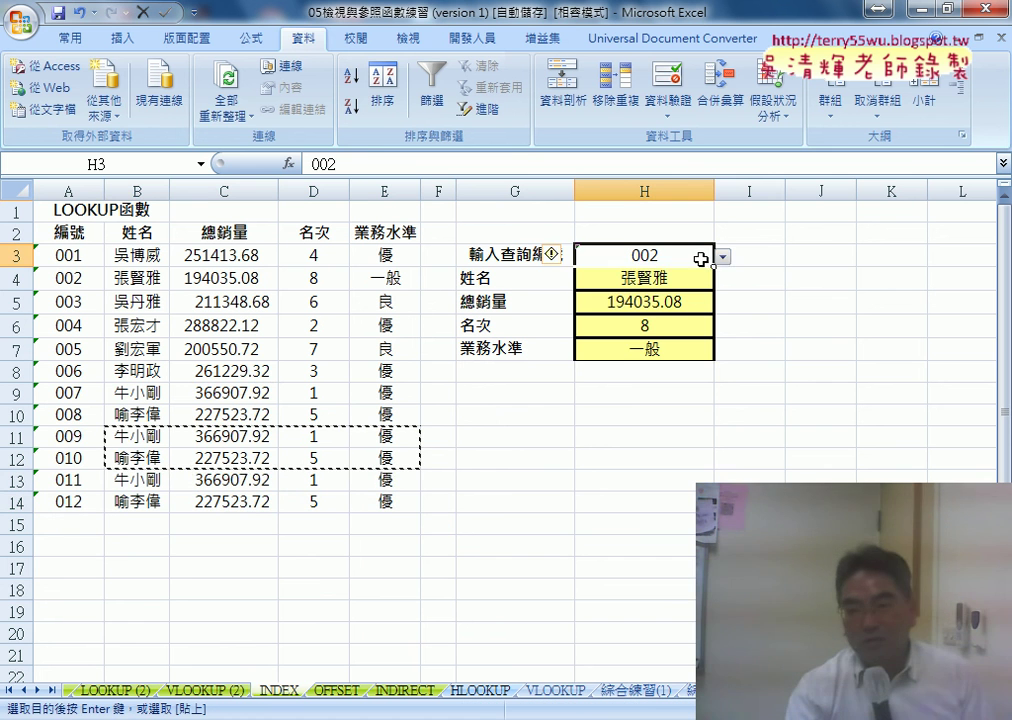
{"action": "left_click", "coordinate": [724, 260]}
{"action": "left_click_drag", "start_coordinate": [724, 305], "coordinate": [724, 330]}
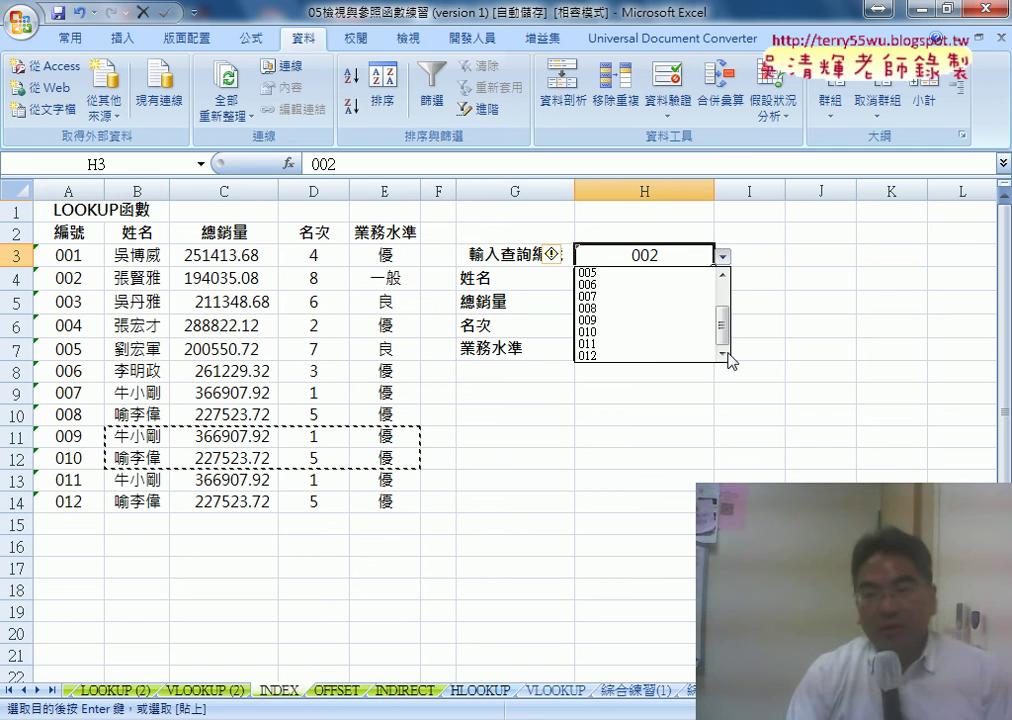
{"action": "key", "text": "Escape"}
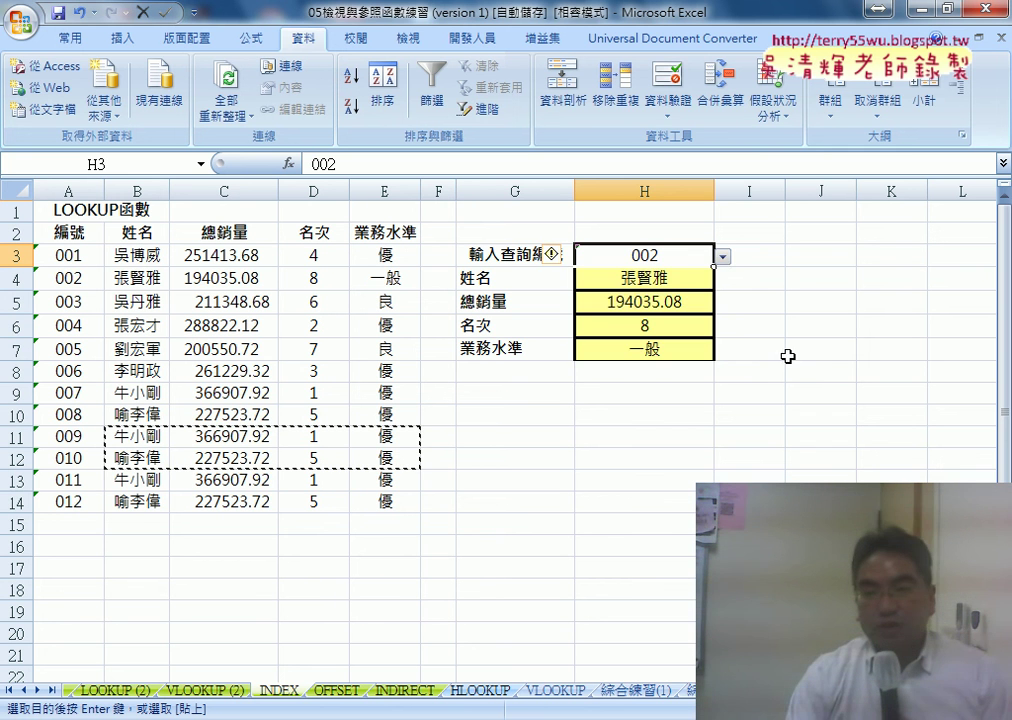
{"action": "left_click", "coordinate": [724, 258]}
{"action": "key", "text": "Escape"}
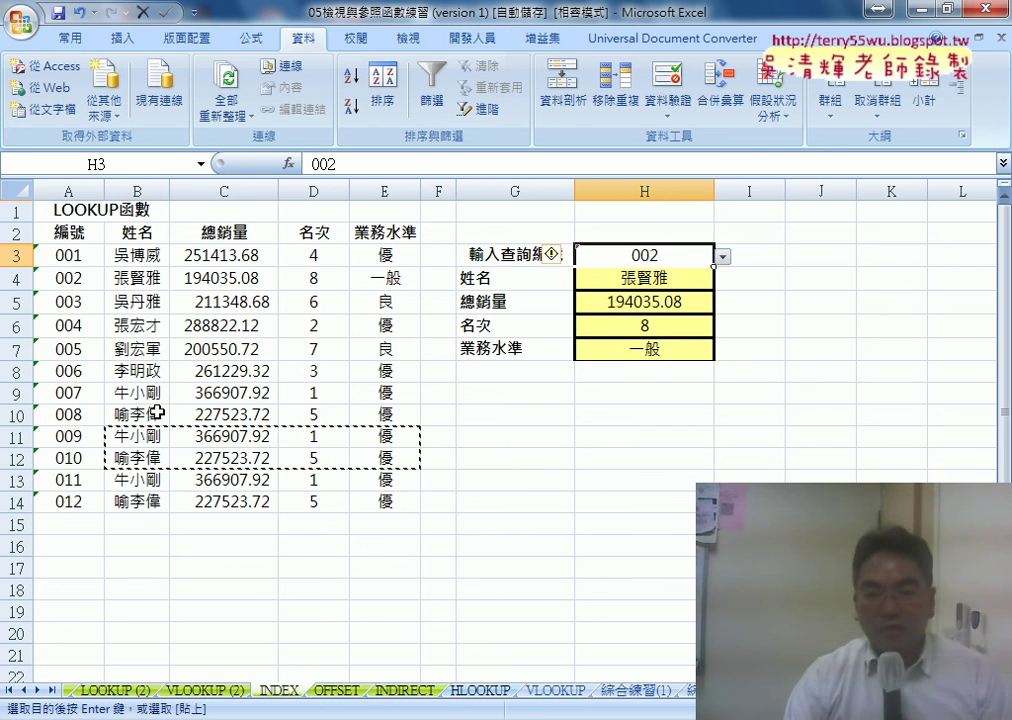
Step: Clear the added records in A11:E14
{"action": "left_click_drag", "start_coordinate": [63, 432], "coordinate": [390, 508]}
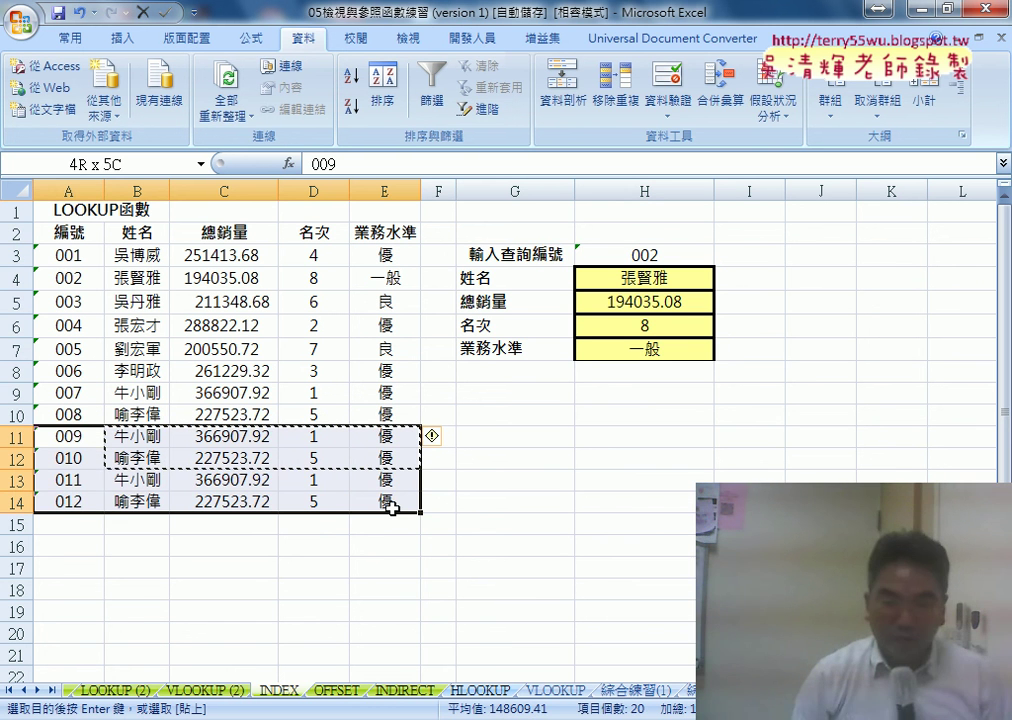
{"action": "key", "text": "Delete"}
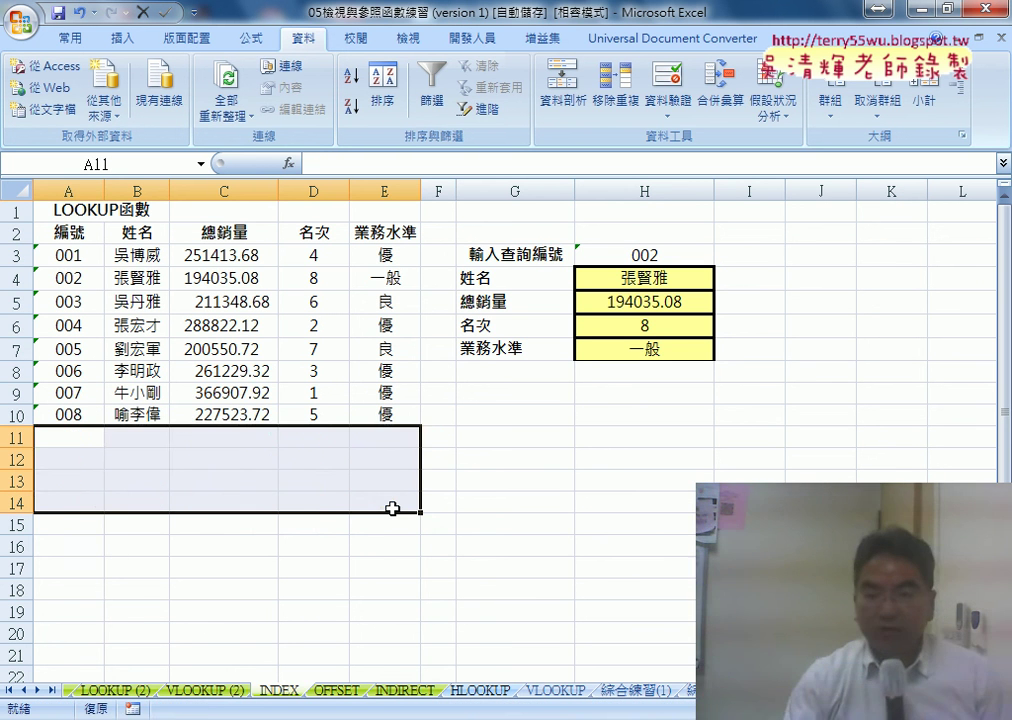
{"action": "left_click", "coordinate": [565, 433]}
Step: Scroll through H3's ID list to confirm it now offers only 001–008
{"action": "left_click", "coordinate": [696, 256]}
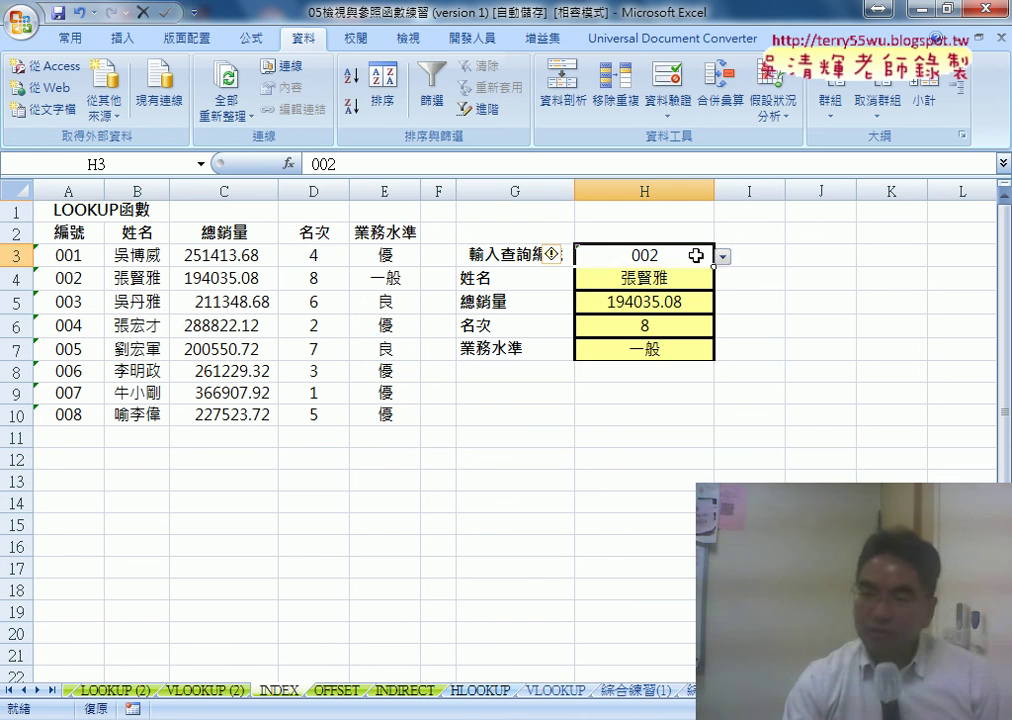
{"action": "left_click", "coordinate": [724, 258]}
{"action": "left_click_drag", "start_coordinate": [728, 316], "coordinate": [721, 334]}
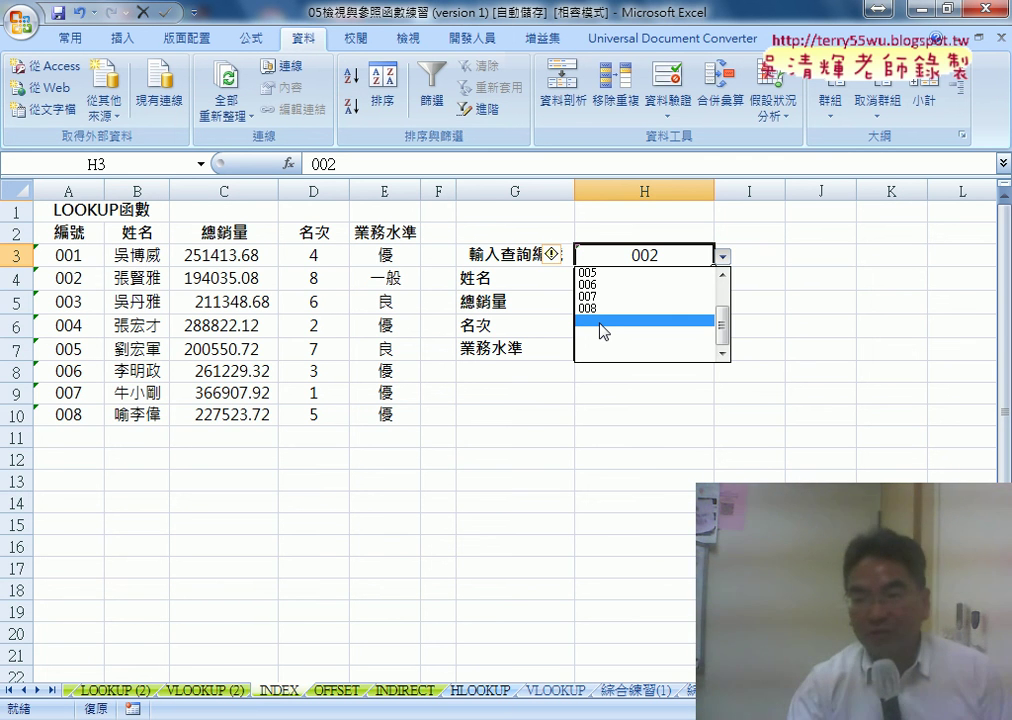
{"action": "left_click_drag", "start_coordinate": [722, 334], "coordinate": [722, 316]}
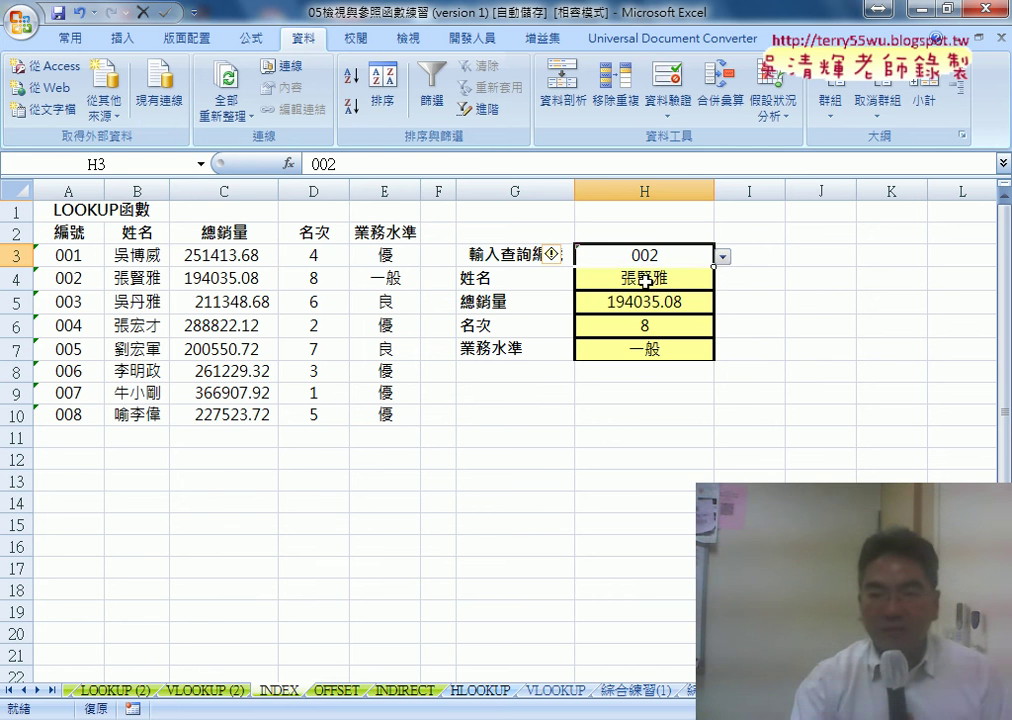
Step: Highlight the 資料 name in H4's =INDEX(資料,H$3,ROW()-2) formula, cancel the edit, and select H3
{"action": "left_click", "coordinate": [612, 279]}
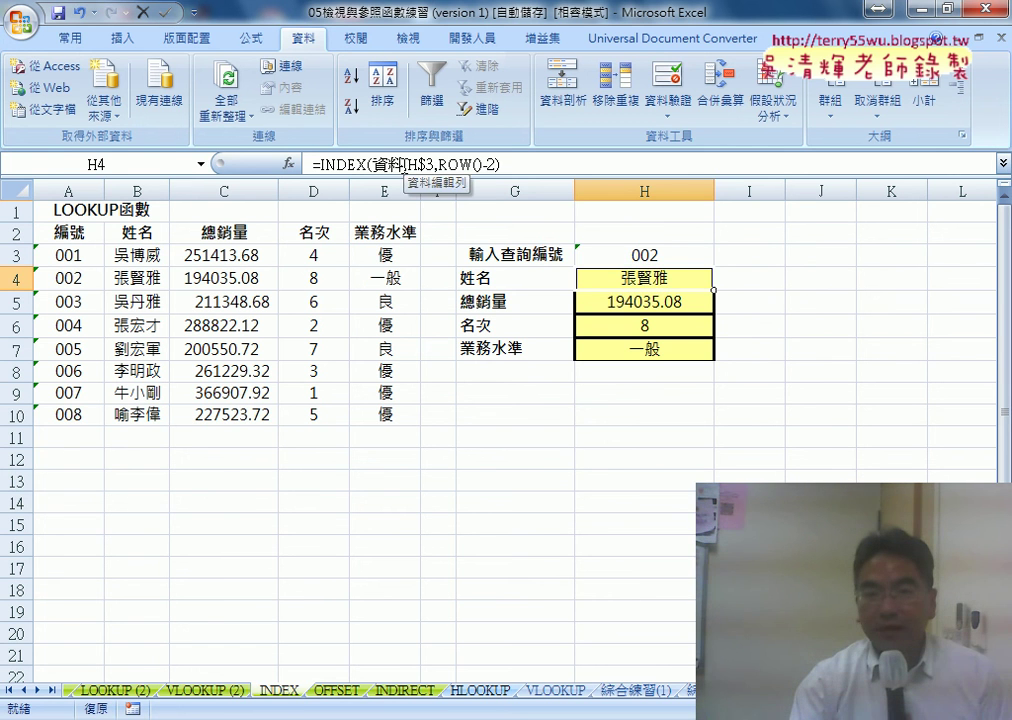
{"action": "double_click", "coordinate": [398, 164]}
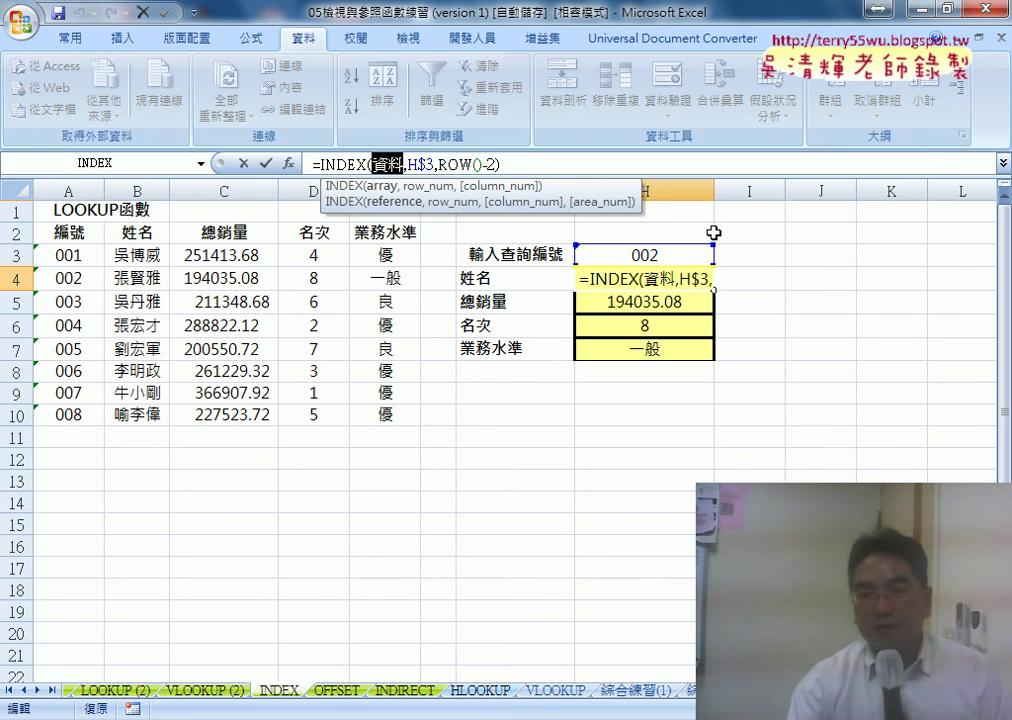
{"action": "left_click", "coordinate": [241, 164]}
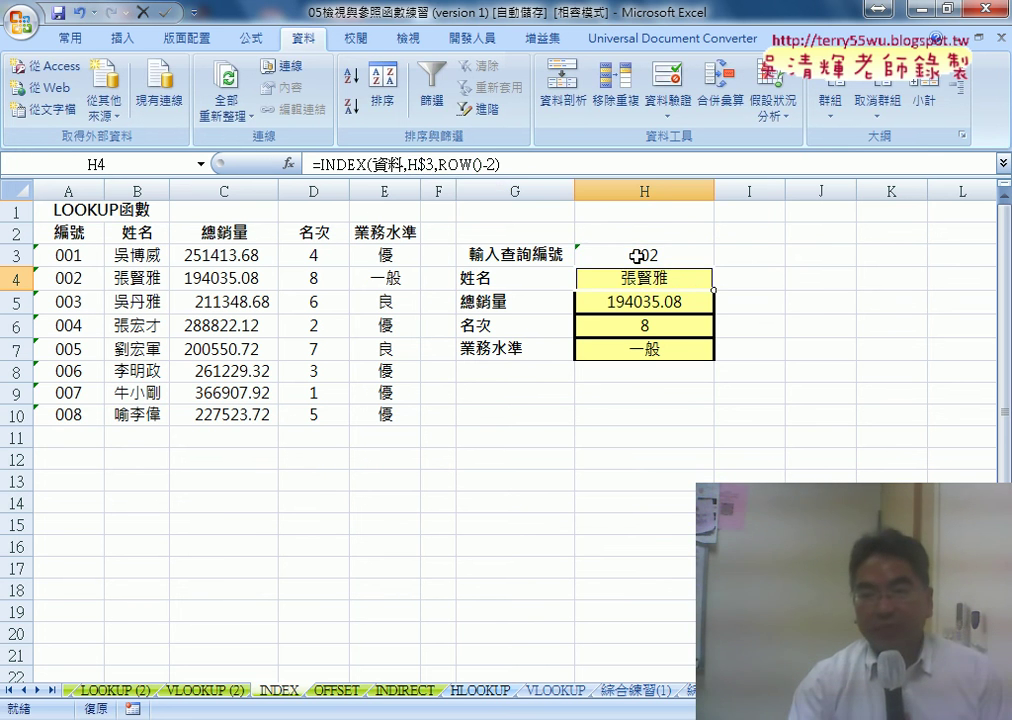
{"action": "left_click", "coordinate": [698, 258]}
{"action": "left_click", "coordinate": [255, 42]}
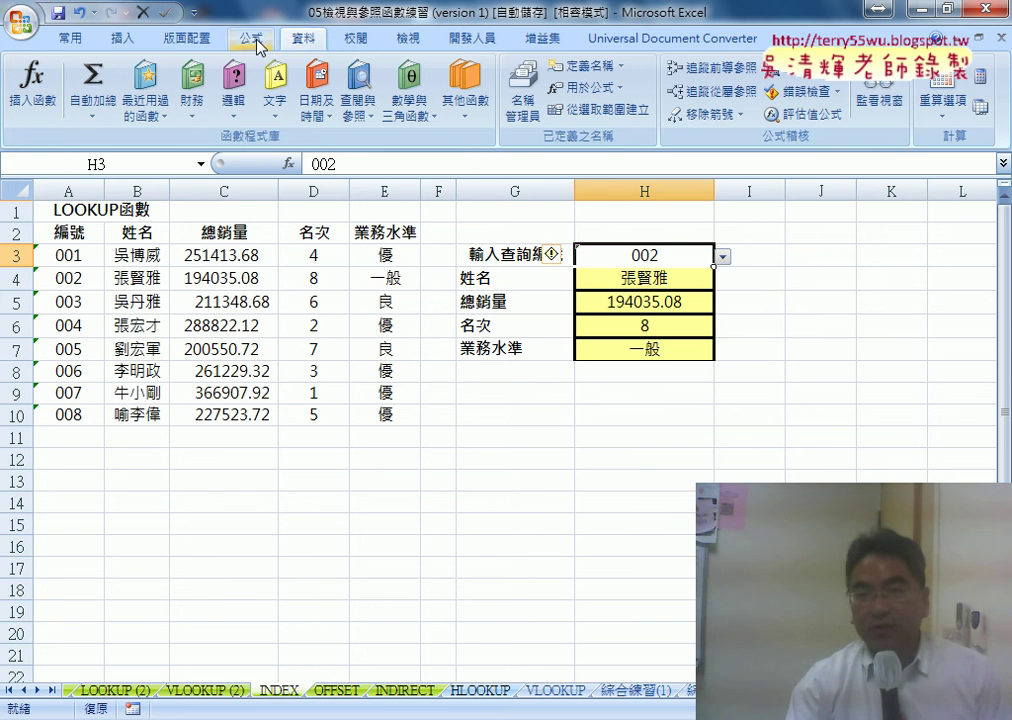
Step: In Name Manager, select 編號 and highlight 65536 in its =INDEX!$A$3:$A$65536 reference
{"action": "left_click", "coordinate": [526, 103]}
{"action": "left_click_drag", "start_coordinate": [511, 288], "coordinate": [540, 155]}
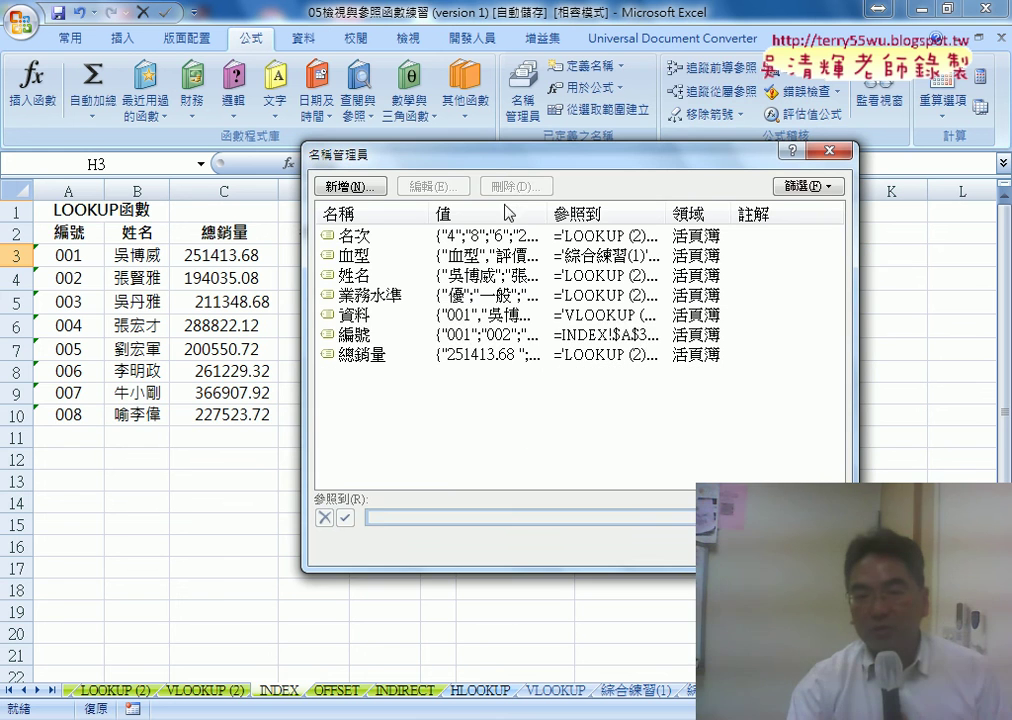
{"action": "left_click", "coordinate": [371, 337]}
{"action": "left_click", "coordinate": [490, 511]}
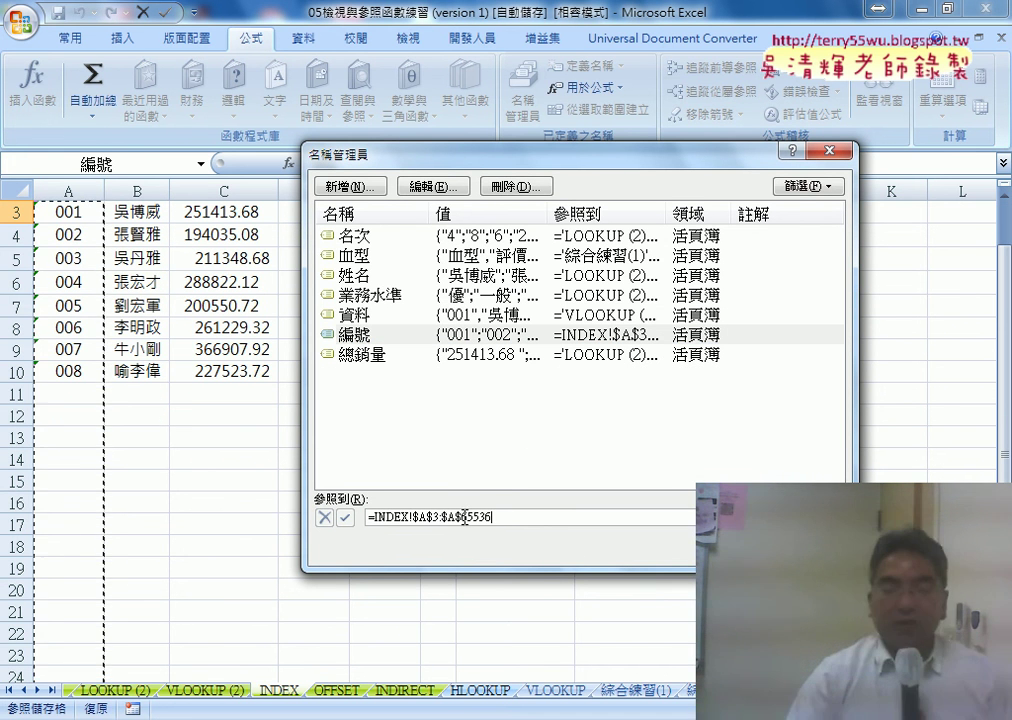
{"action": "left_click_drag", "start_coordinate": [462, 516], "coordinate": [516, 517]}
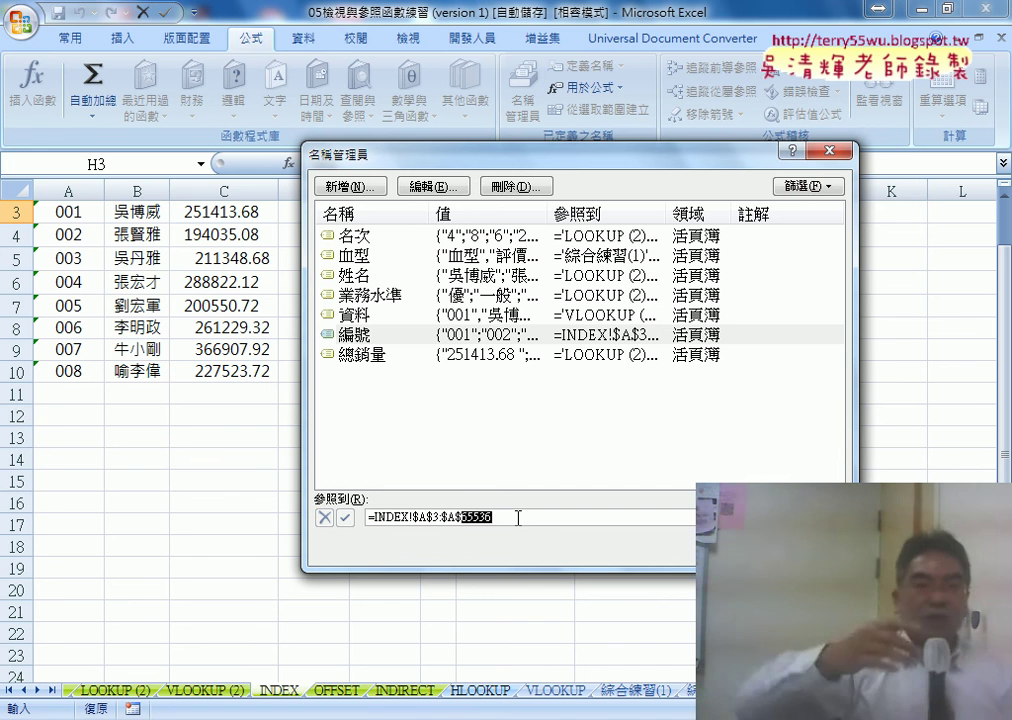